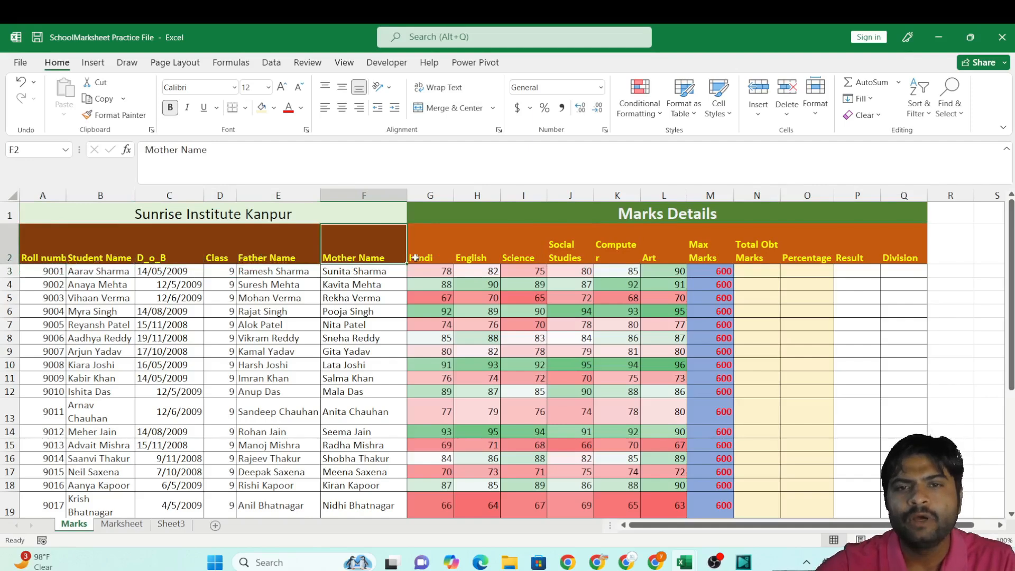
Step: Review the subject, Max Marks, Total Obt Marks, Percentage, Result and Division columns on the Marks sheet
left_click_drag(441, 254, 657, 260)
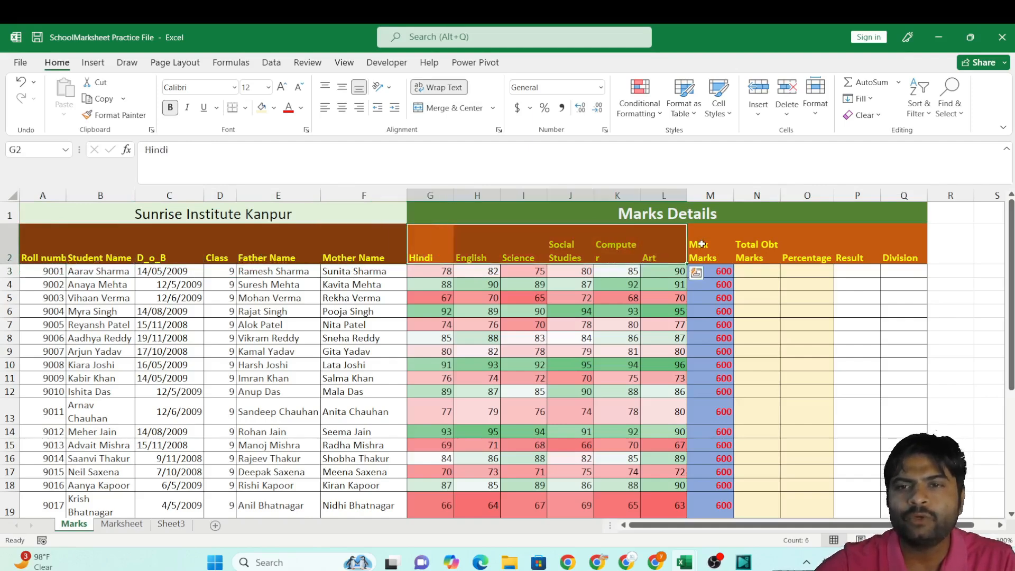
left_click(701, 244)
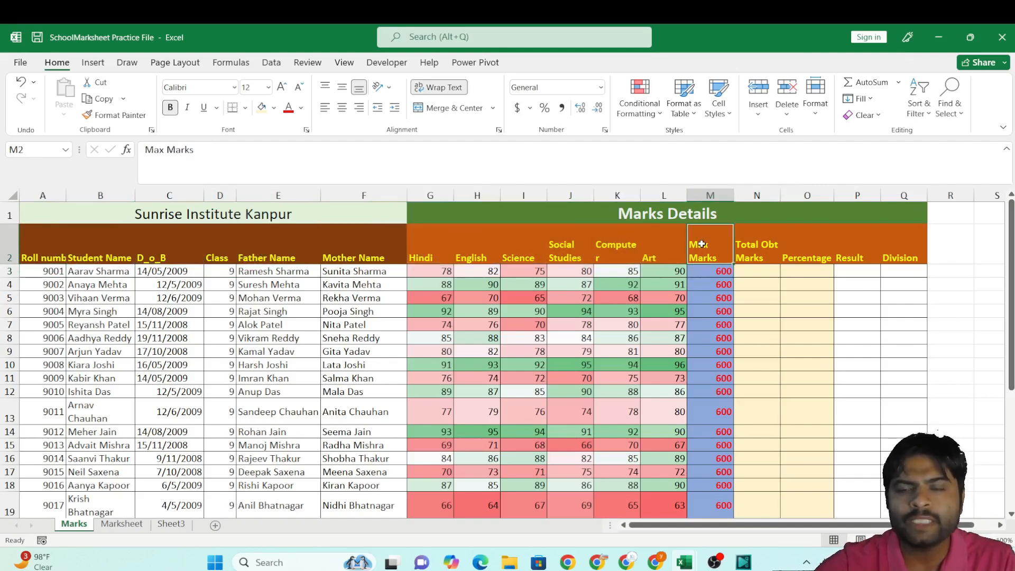
left_click(753, 273)
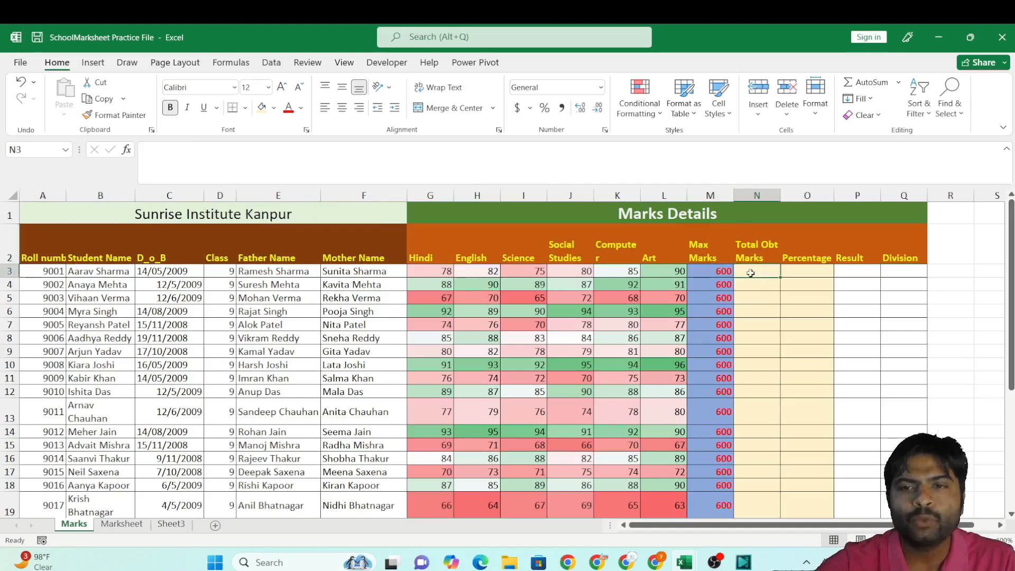
left_click(819, 268)
left_click(858, 273)
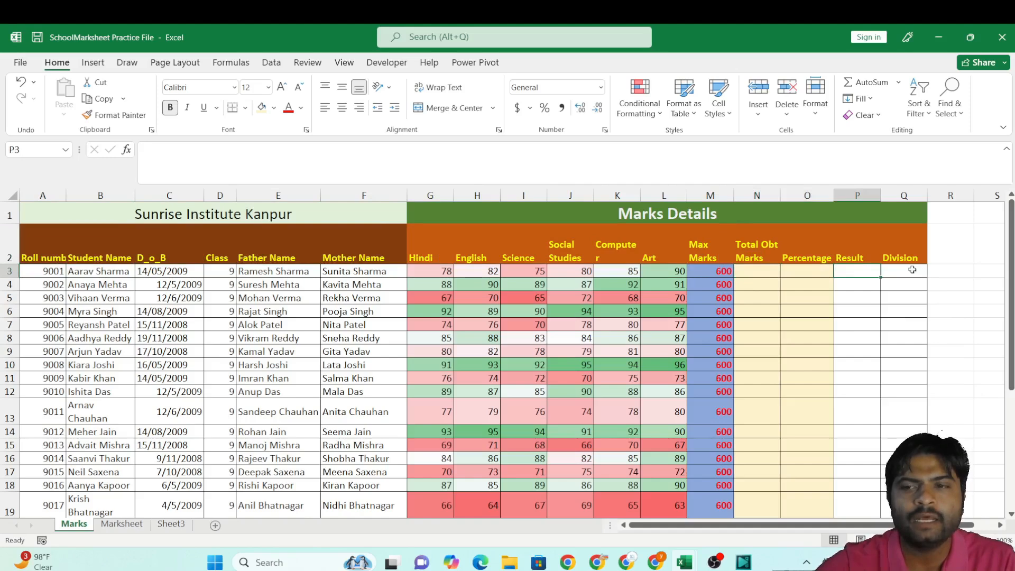
left_click(912, 269)
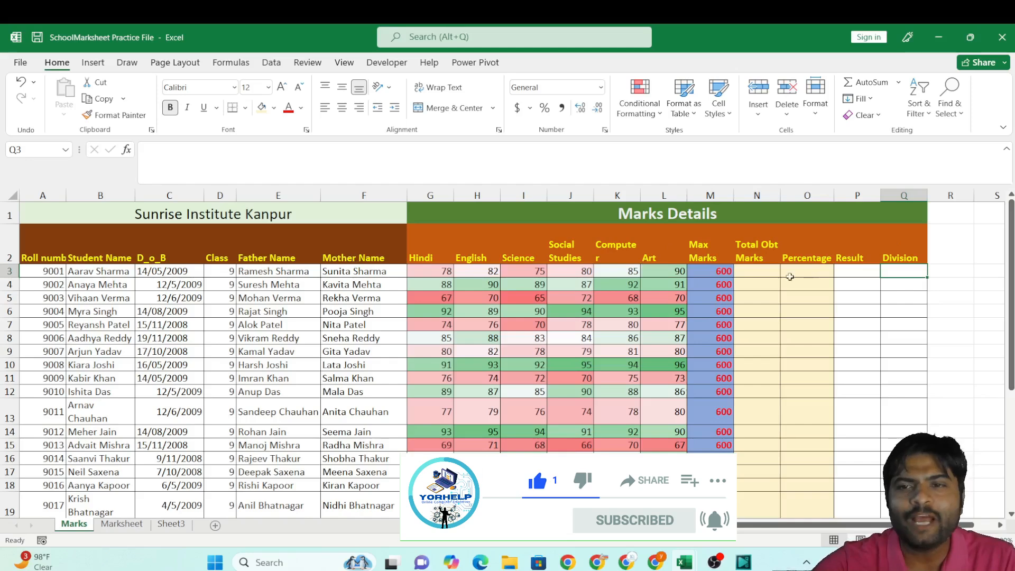
left_click(755, 269)
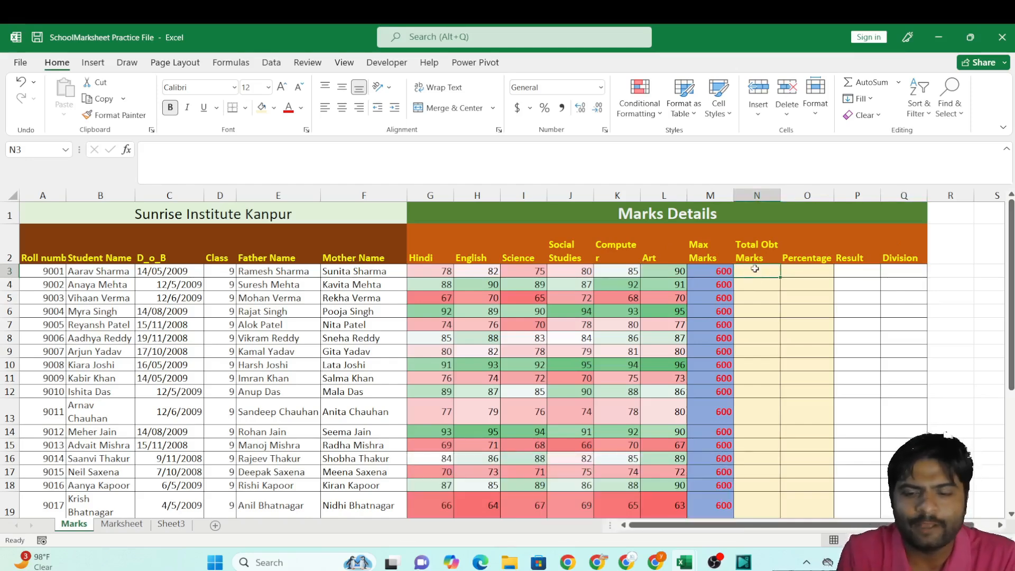
type("=su")
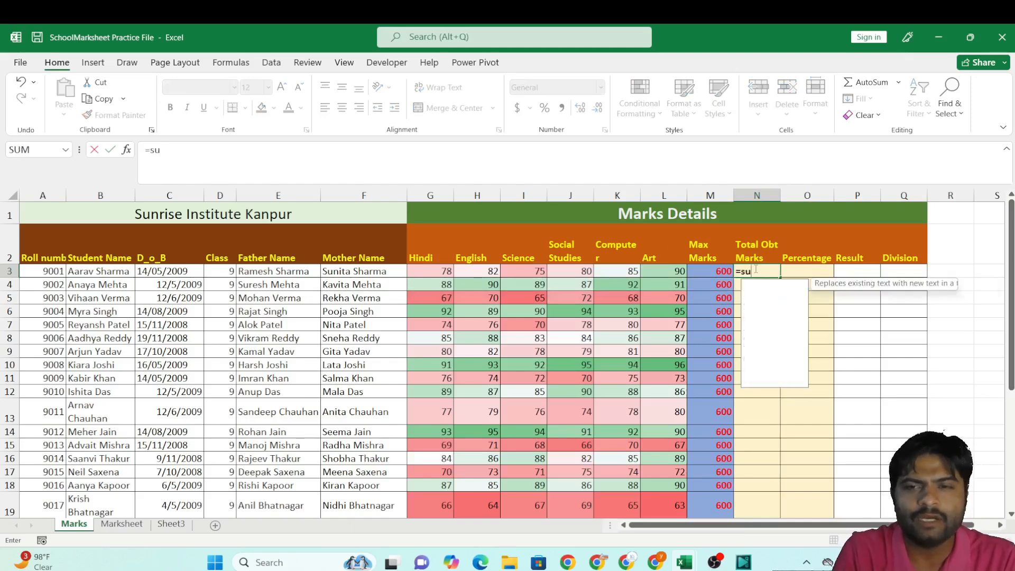
type("m(")
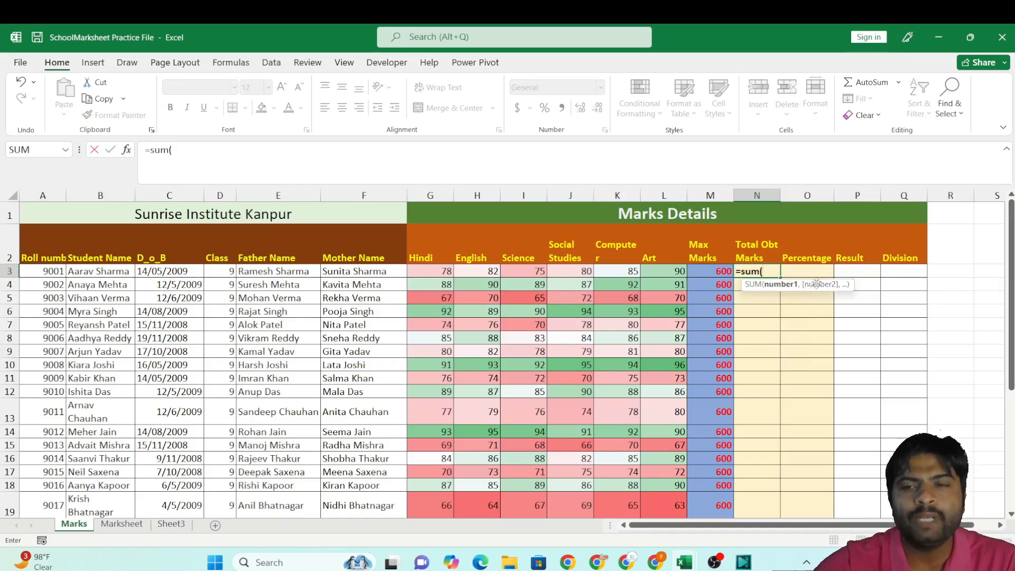
left_click(443, 271)
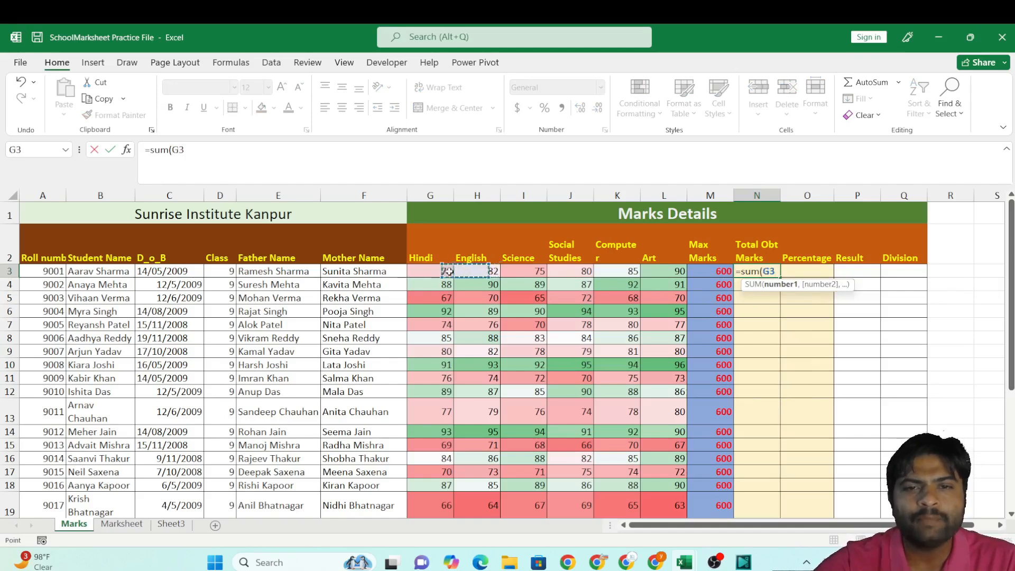
type(",")
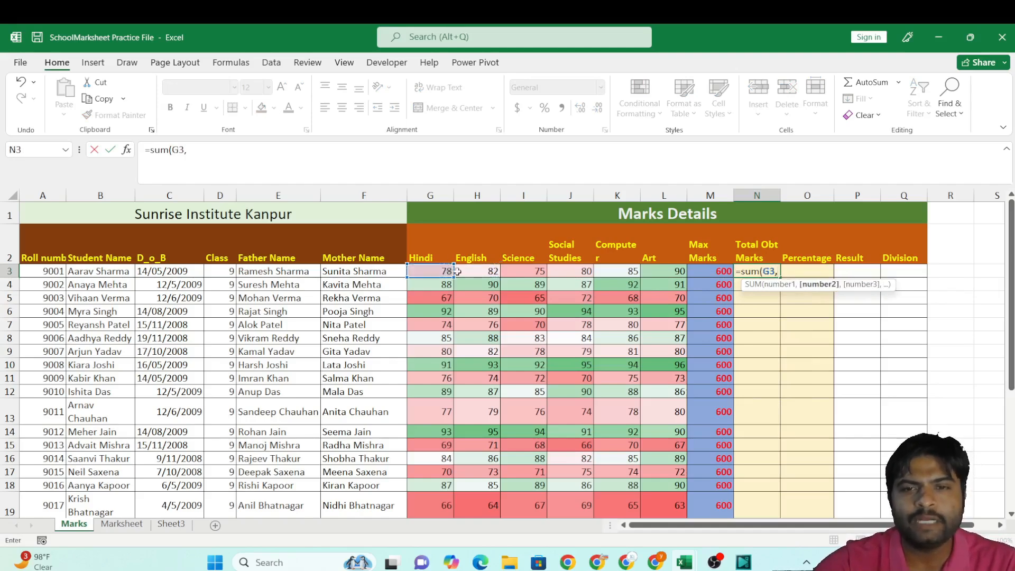
left_click(469, 272)
type(",")
left_click(521, 272)
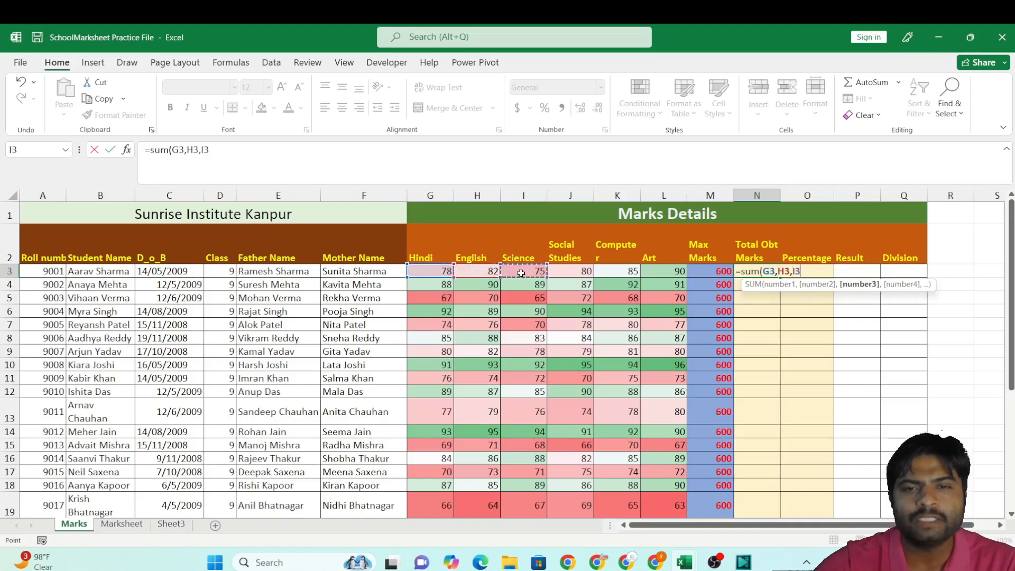
type(",")
key("BackSpace")
key("BackSpace")
key("BackSpace")
key("BackSpace")
key("BackSpace")
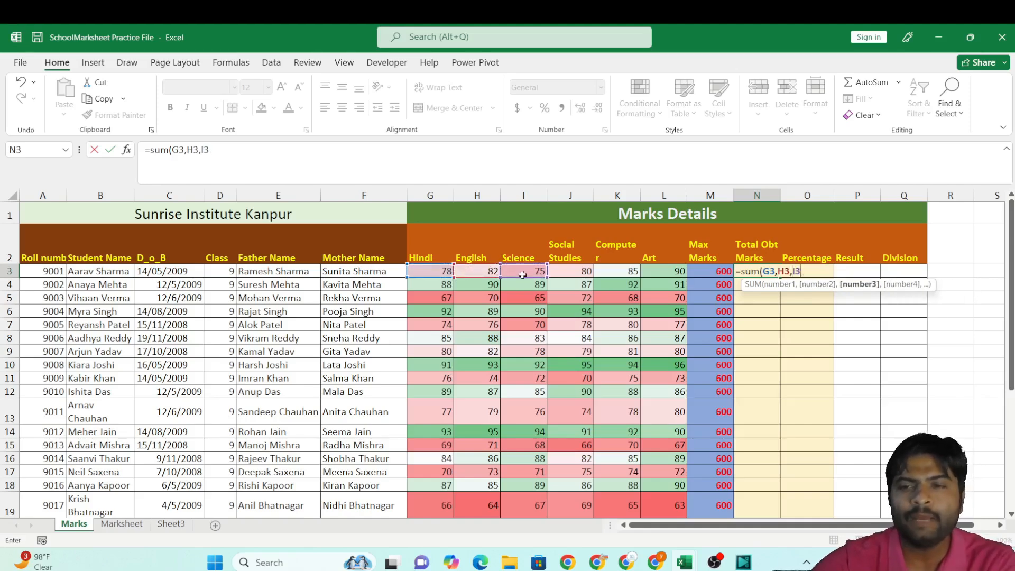
key("BackSpace")
key("BackSpace")
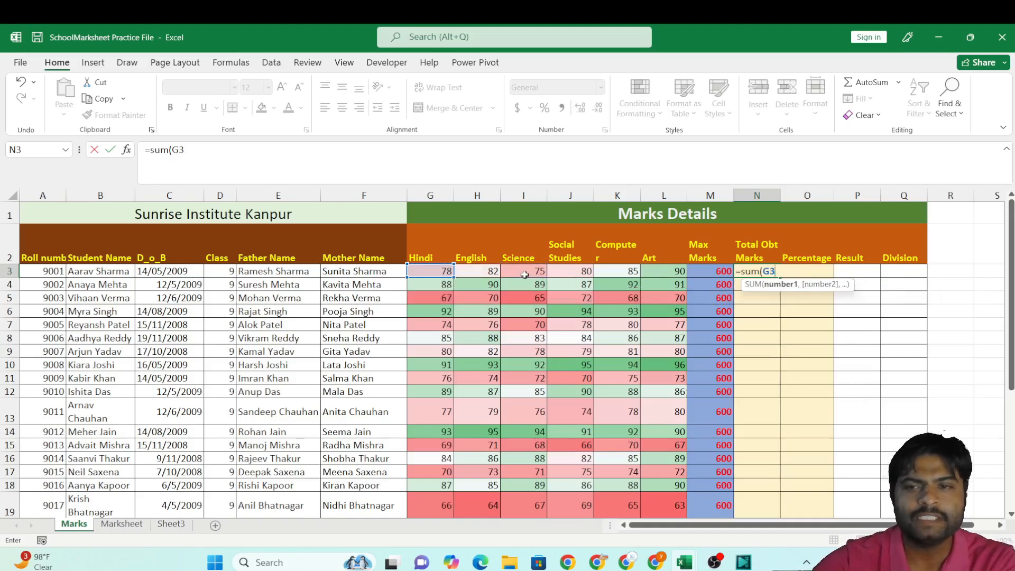
left_click_drag(447, 271, 655, 276)
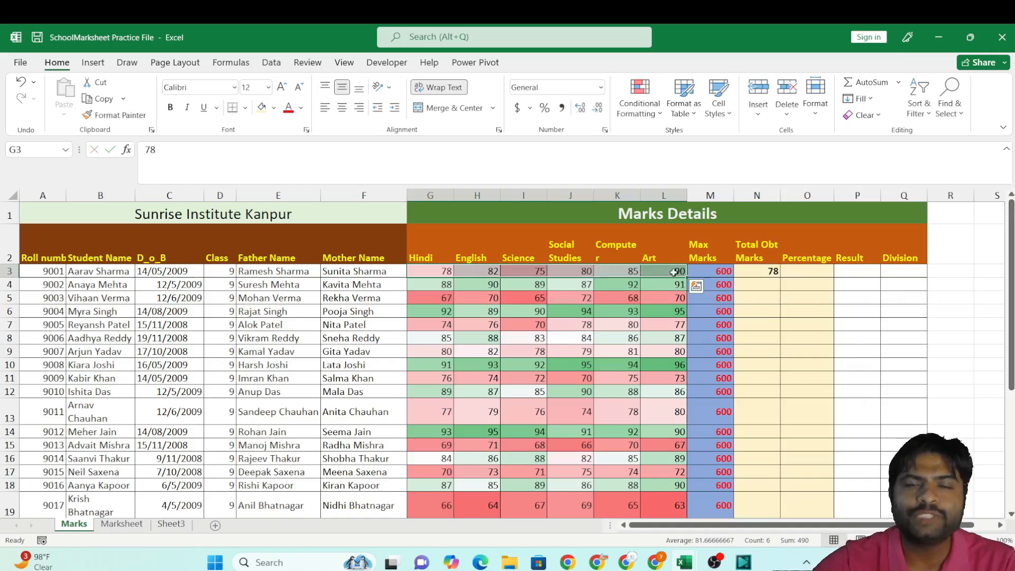
Step: Replace the contents of N3 with =SUM(G3:L3) to total the first student's subject marks
left_click(764, 272)
left_click_drag(201, 150, 148, 144)
key("Delete")
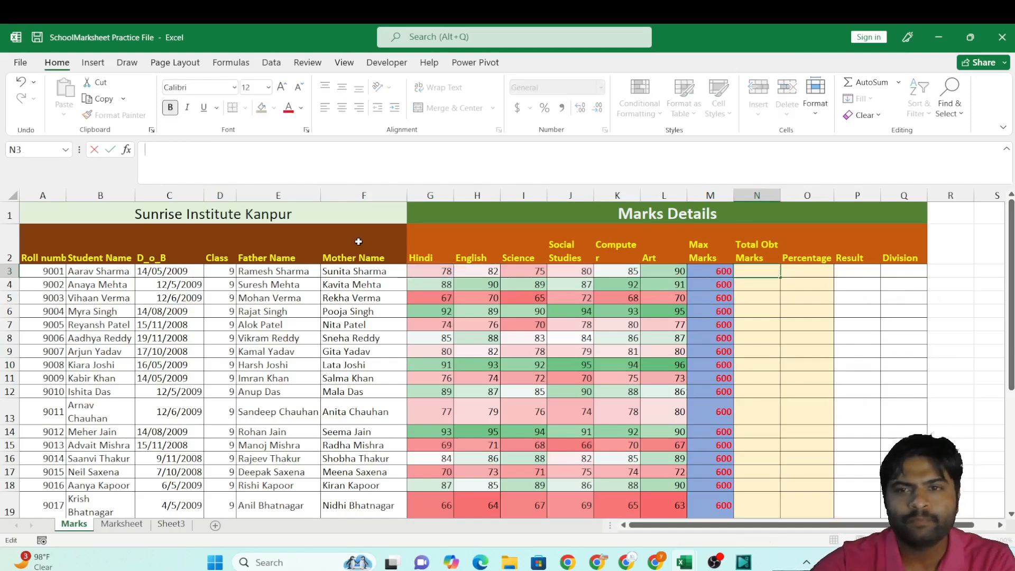
type("=sum(")
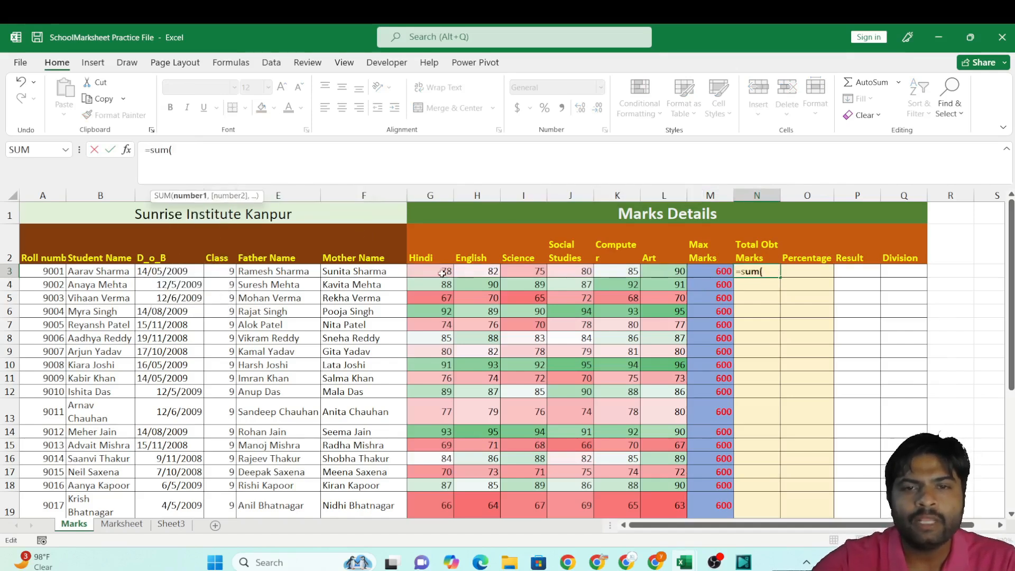
left_click_drag(442, 273, 661, 273)
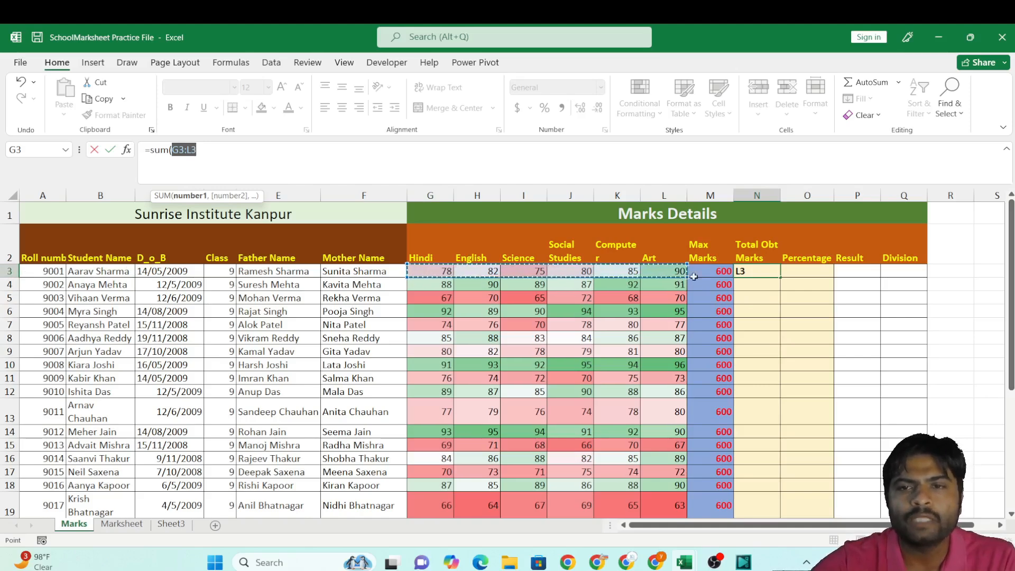
left_click(209, 150)
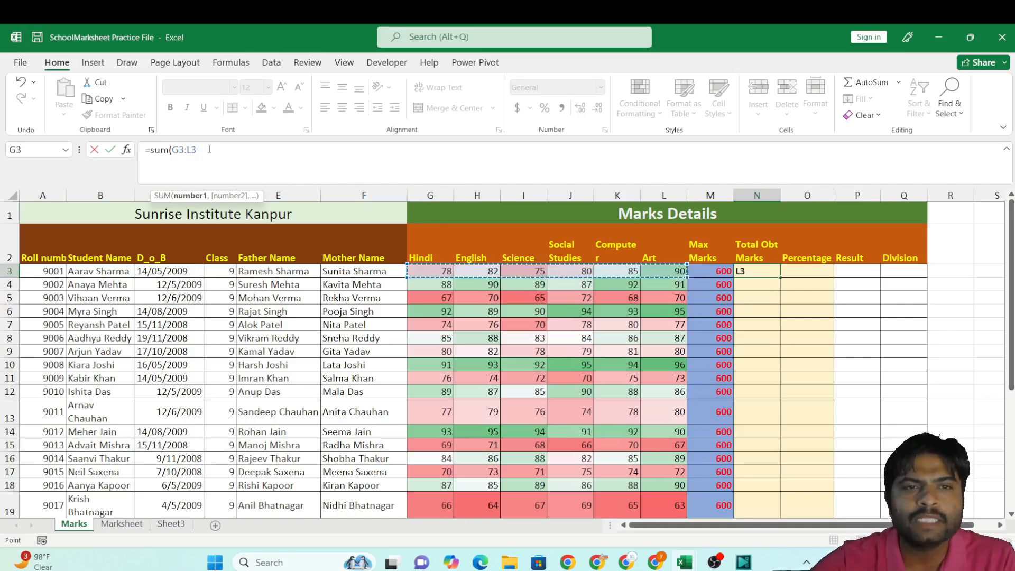
type(")")
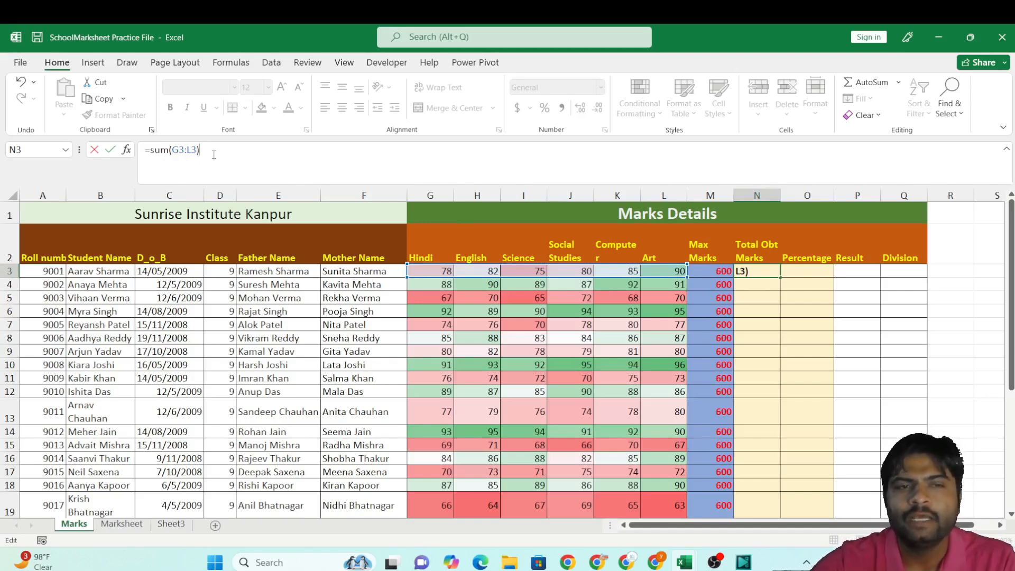
key("Return")
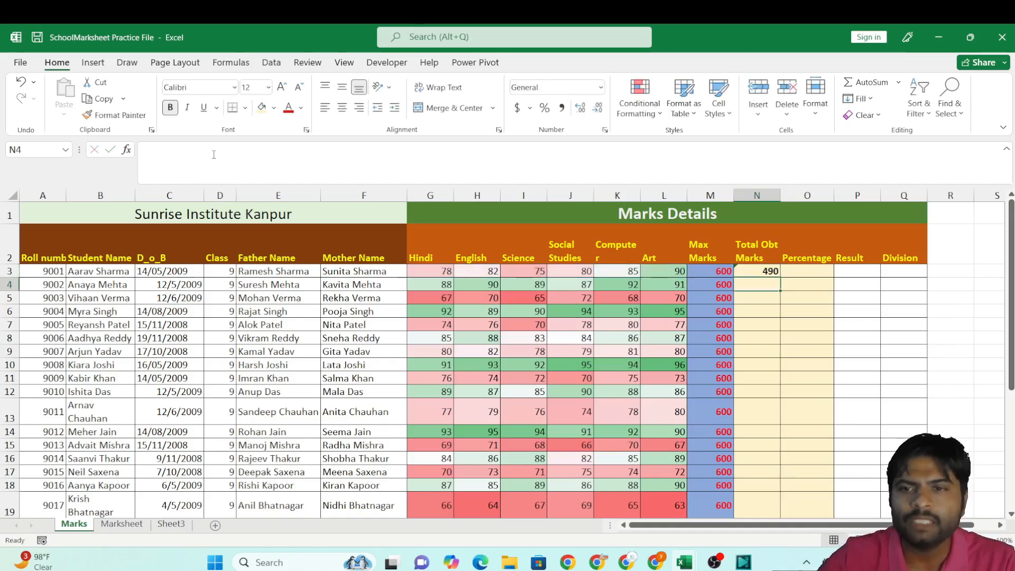
type("=")
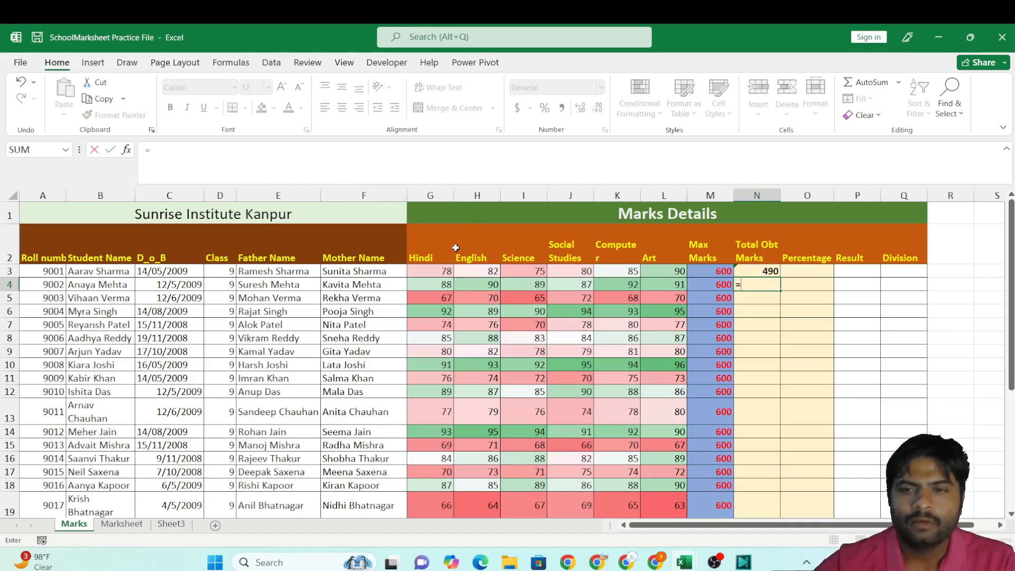
key("BackSpace")
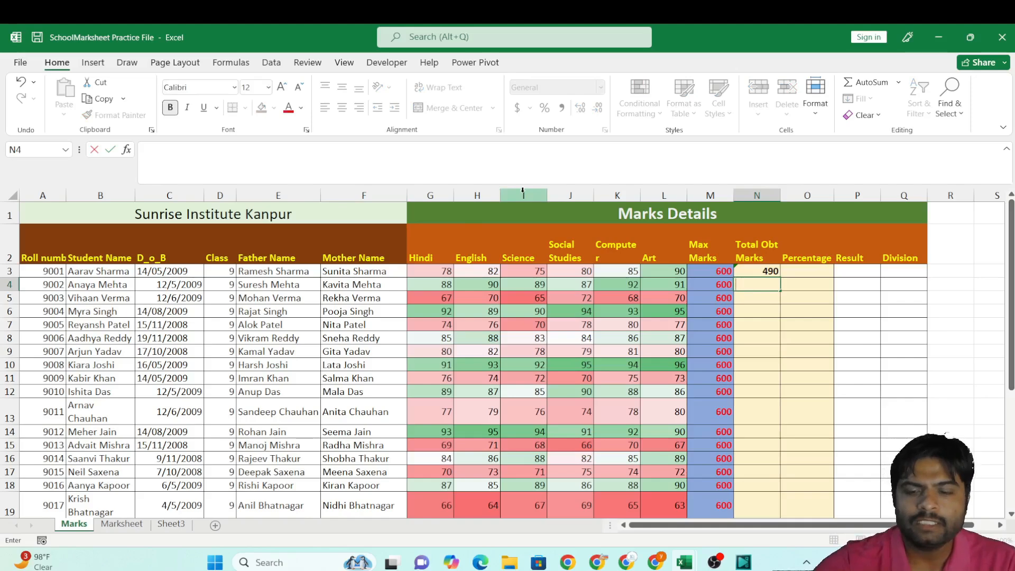
left_click(768, 271)
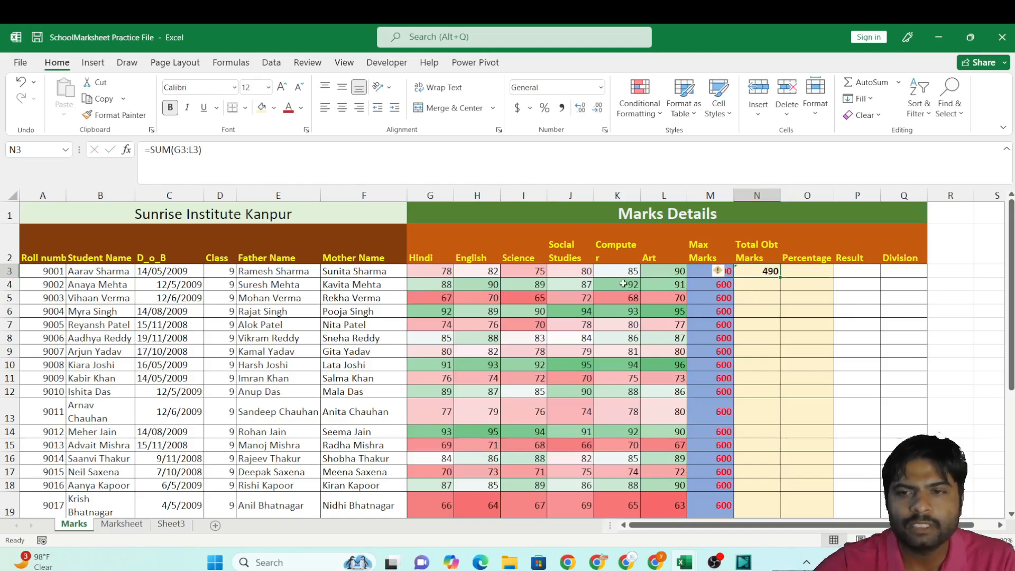
Step: Insert an AutoSum total in N4 for the second student, accepting the suggested range G4:M4
left_click(757, 284)
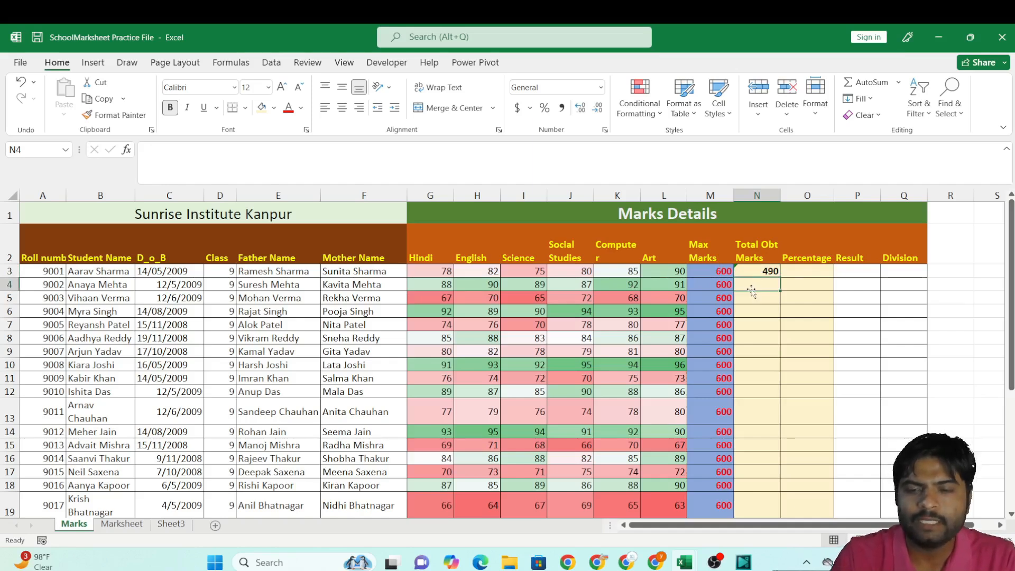
key("alt+equal")
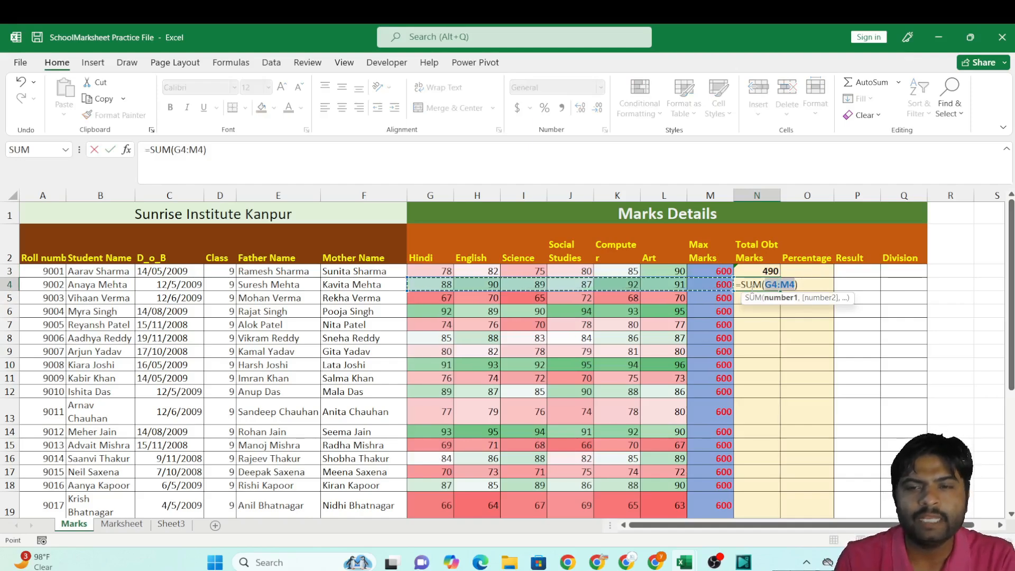
key("Return")
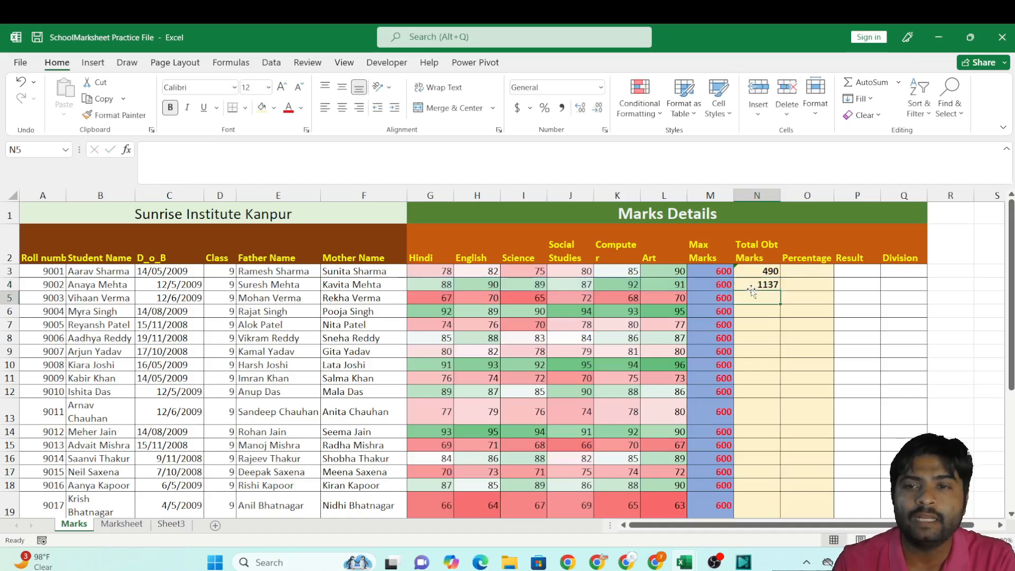
Step: Correct the sum range in N4 to G4:L4 so the Max Marks column is excluded
left_click(757, 286)
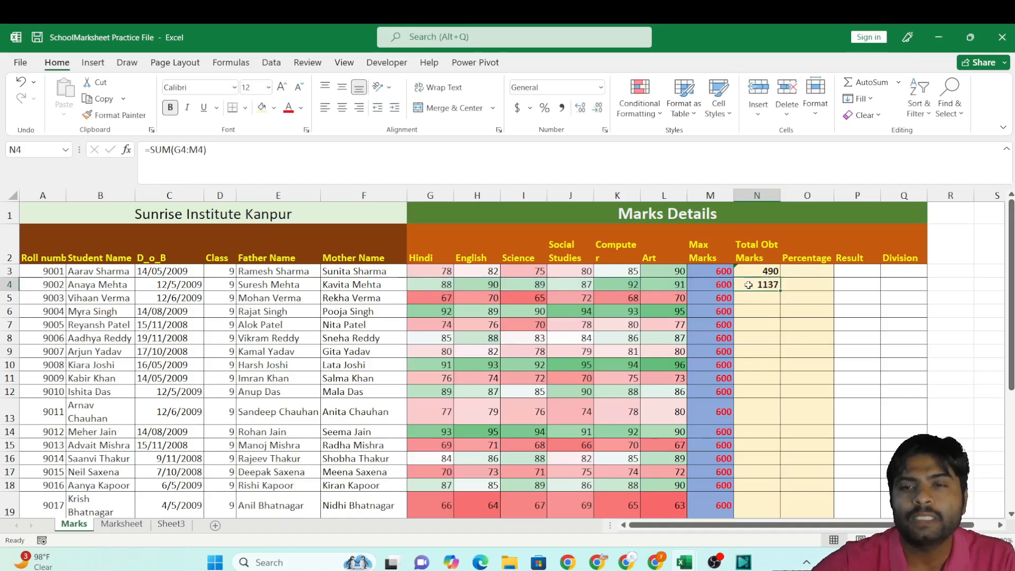
left_click(204, 150)
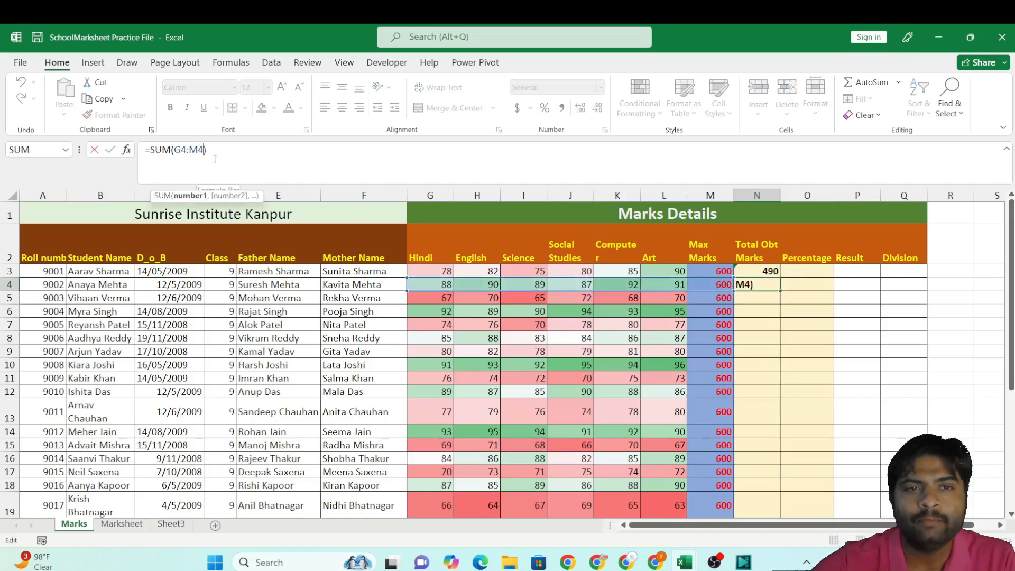
key("Left")
key("Left")
key("BackSpace")
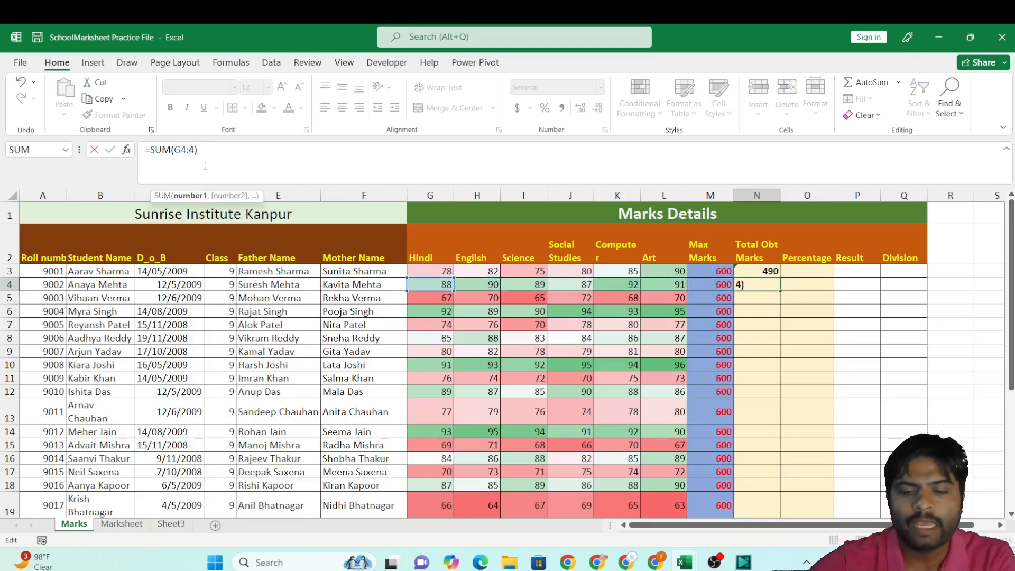
type("l")
key("Return")
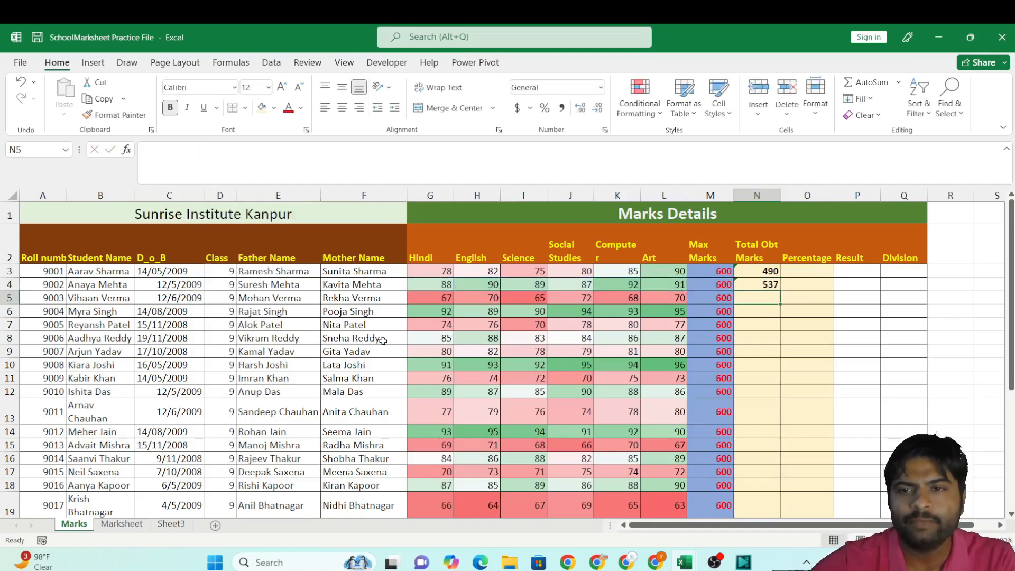
Step: Try filling the N4 total formula down the whole column and then only to row 14, undoing each fill
left_click(771, 285)
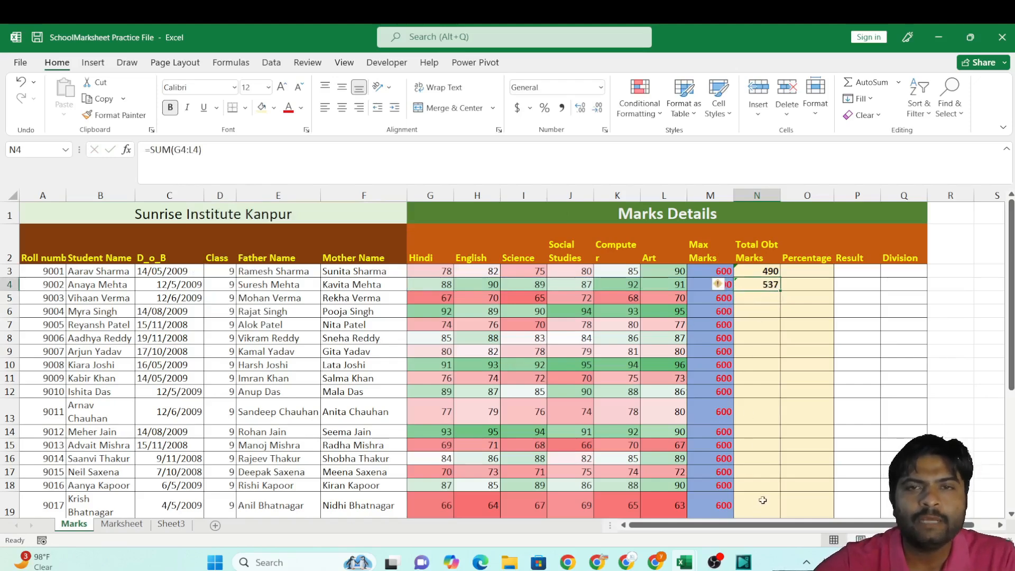
double_click(783, 290)
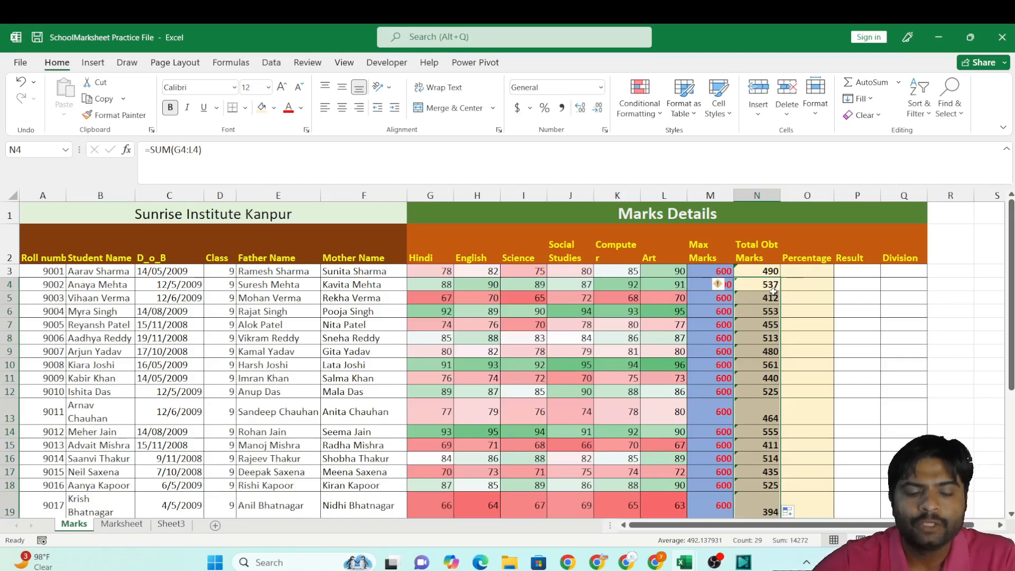
key("ctrl+z")
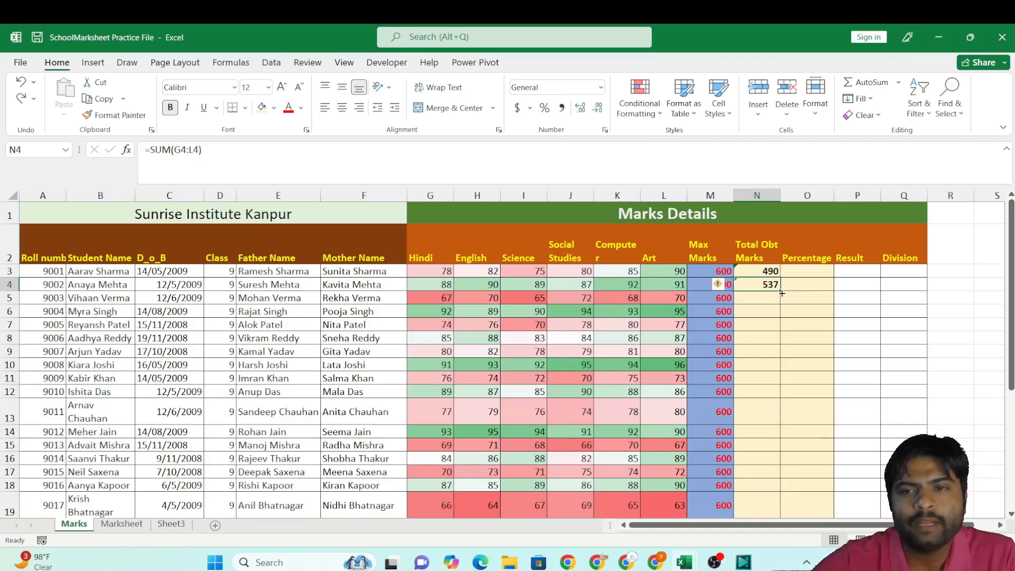
left_click_drag(782, 293, 768, 442)
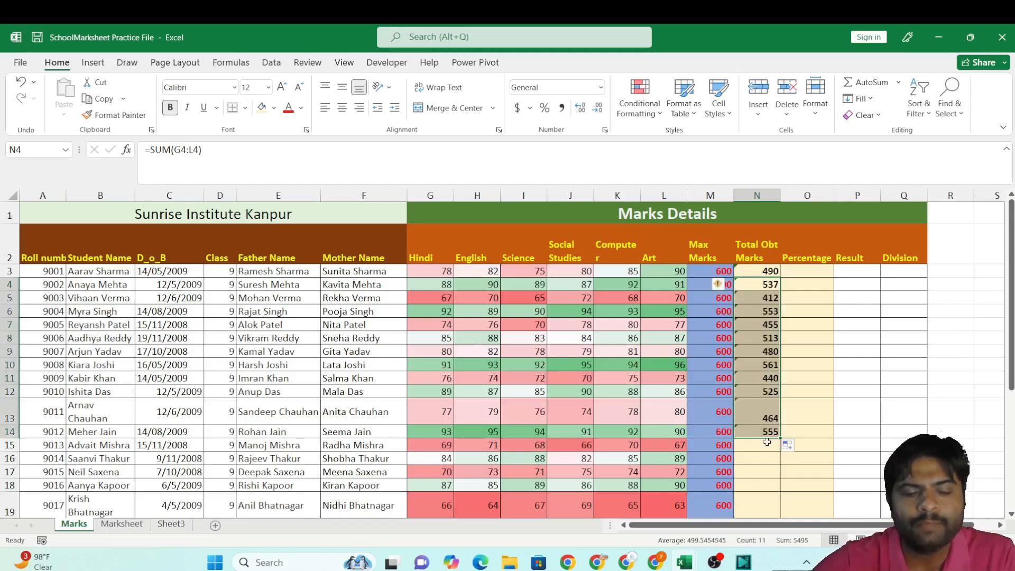
key("ctrl+z")
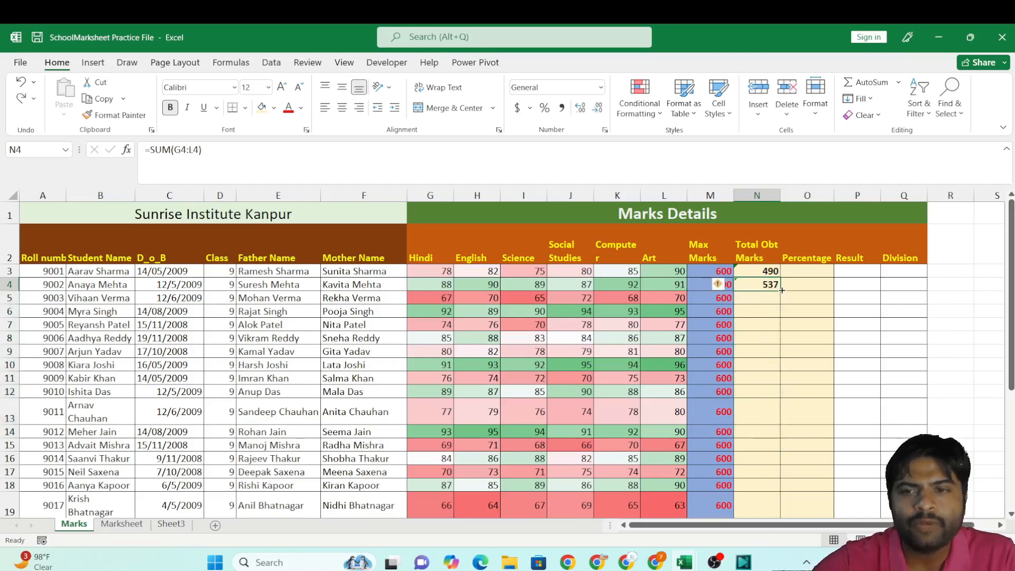
Step: Fill the N4 total formula down the Total Obt Marks column for all remaining students
double_click(782, 291)
scroll(779, 360, "down", 5)
scroll(778, 360, "up", 5)
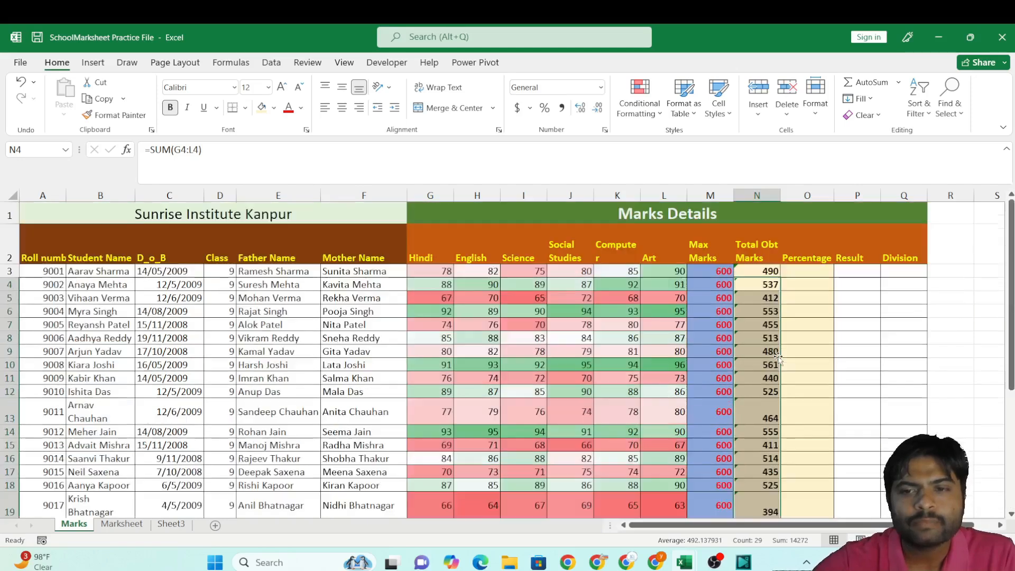
Step: Calculate the first student's percentage in O3 by averaging the subject marks with =AVERAGE(G3:L3)
left_click(806, 274)
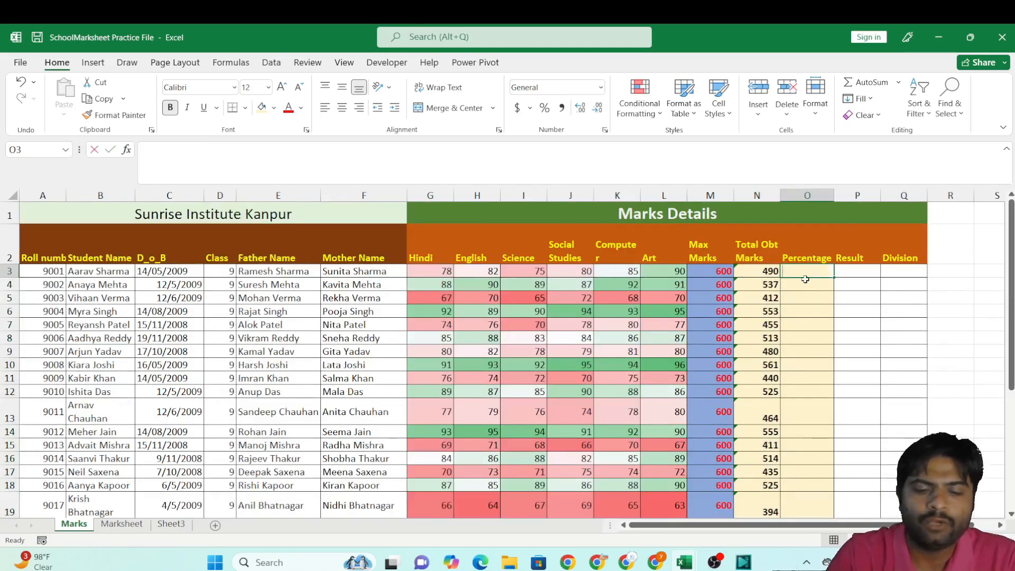
type("=av")
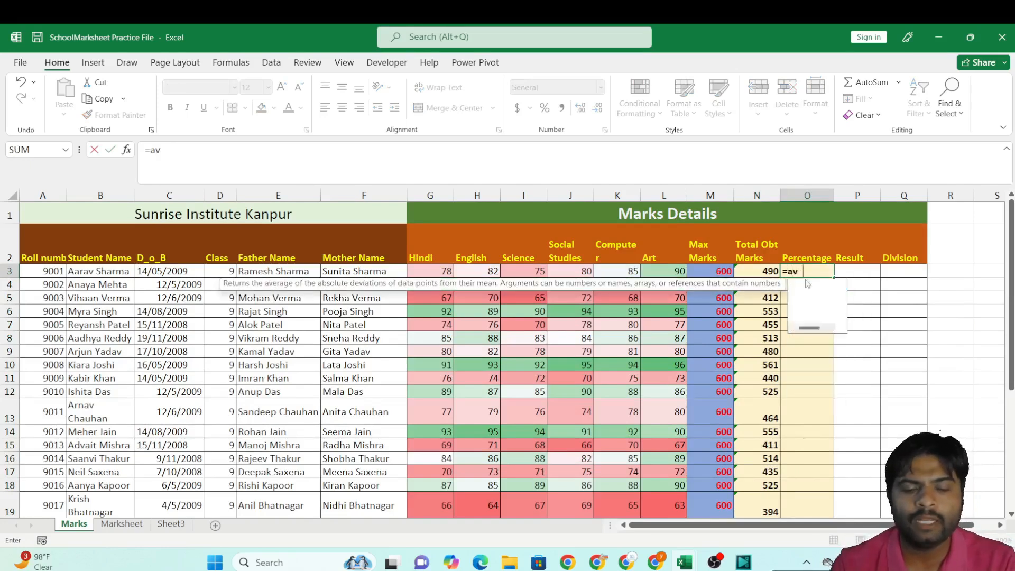
type("erage")
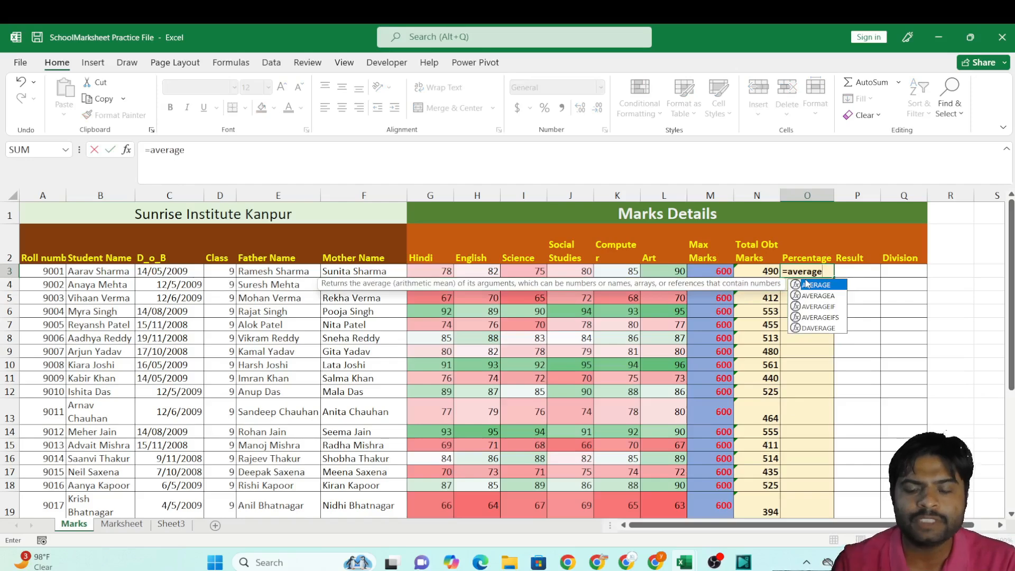
type("(")
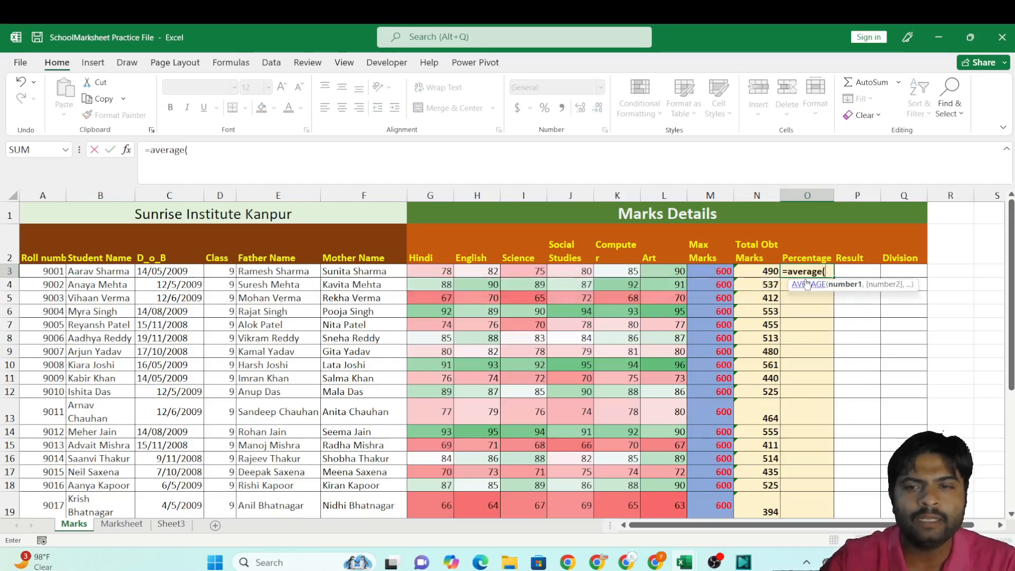
left_click_drag(438, 270, 671, 267)
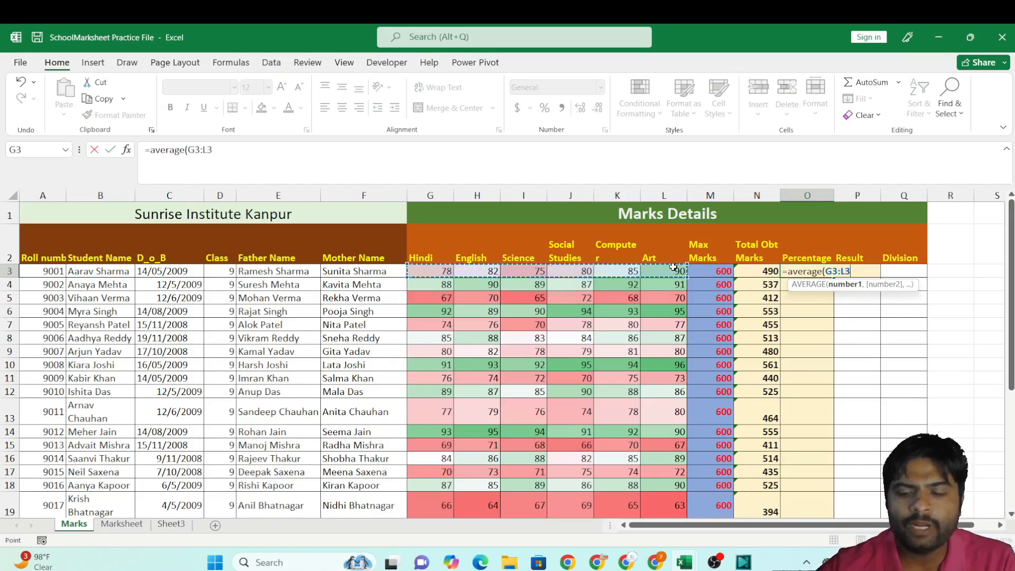
key("Return")
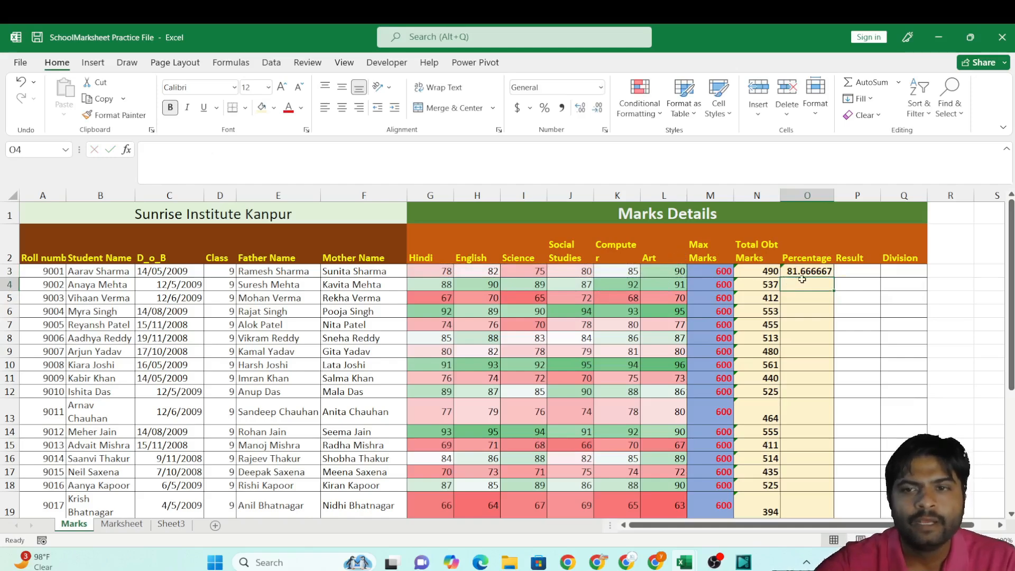
Step: Calculate the second student's percentage in O4 from obtained and maximum marks with =N4/M4*100
type("=")
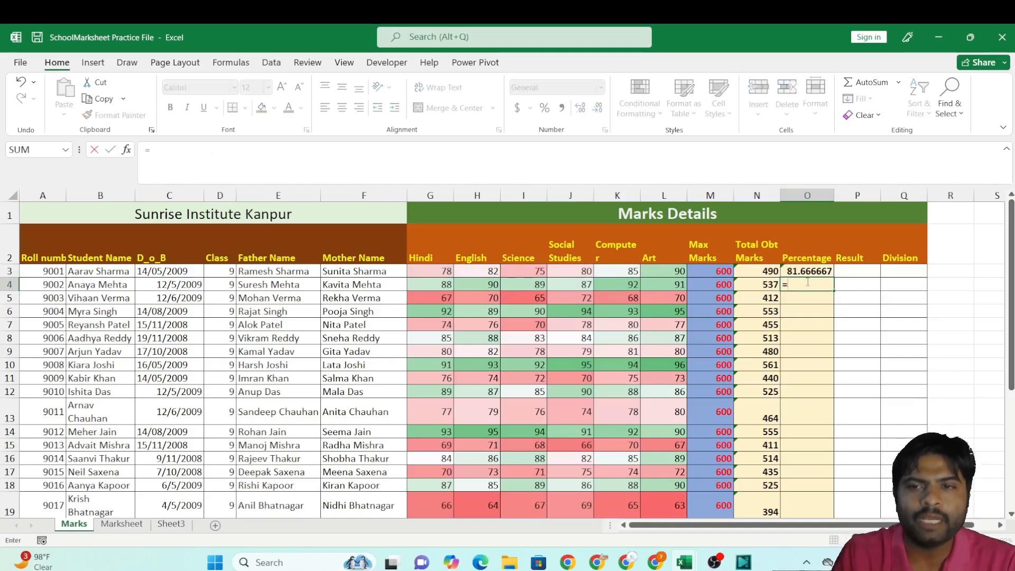
left_click(771, 283)
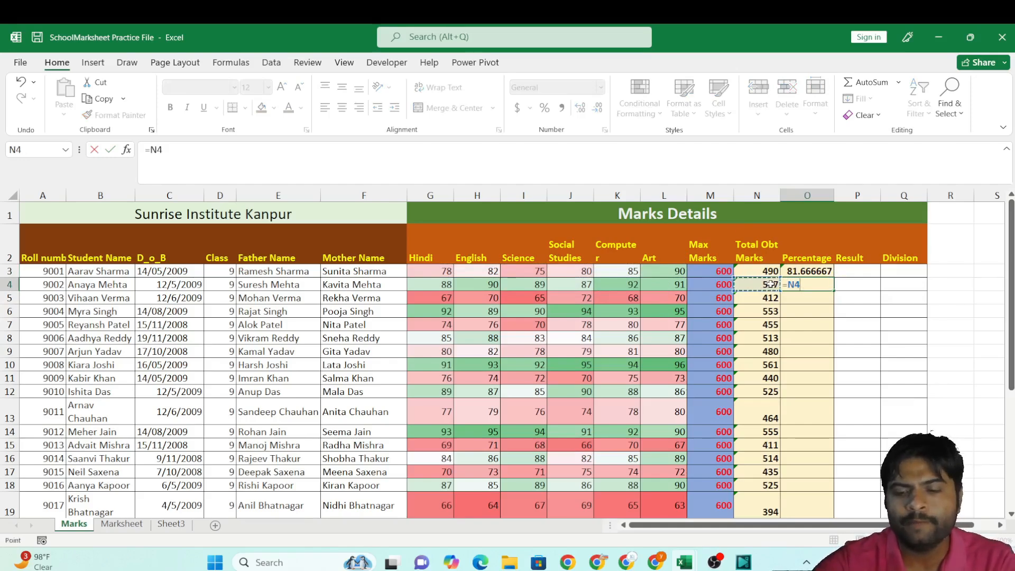
type("/")
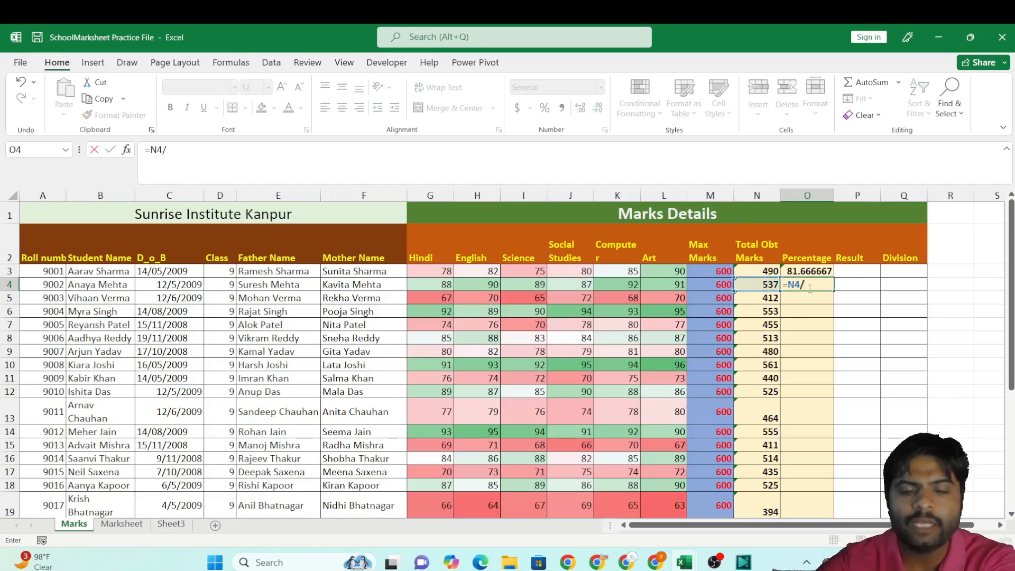
left_click(716, 287)
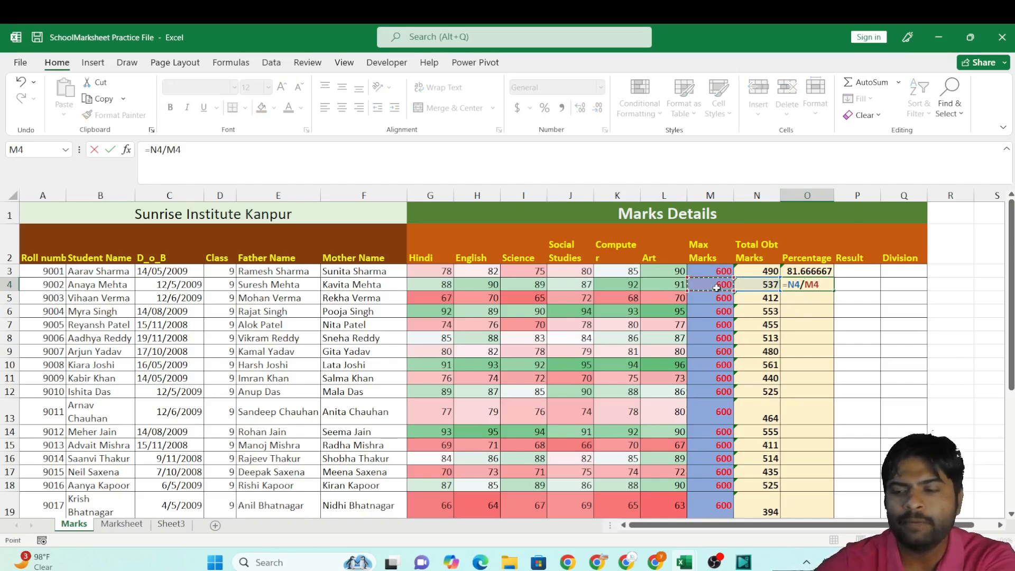
type("*100")
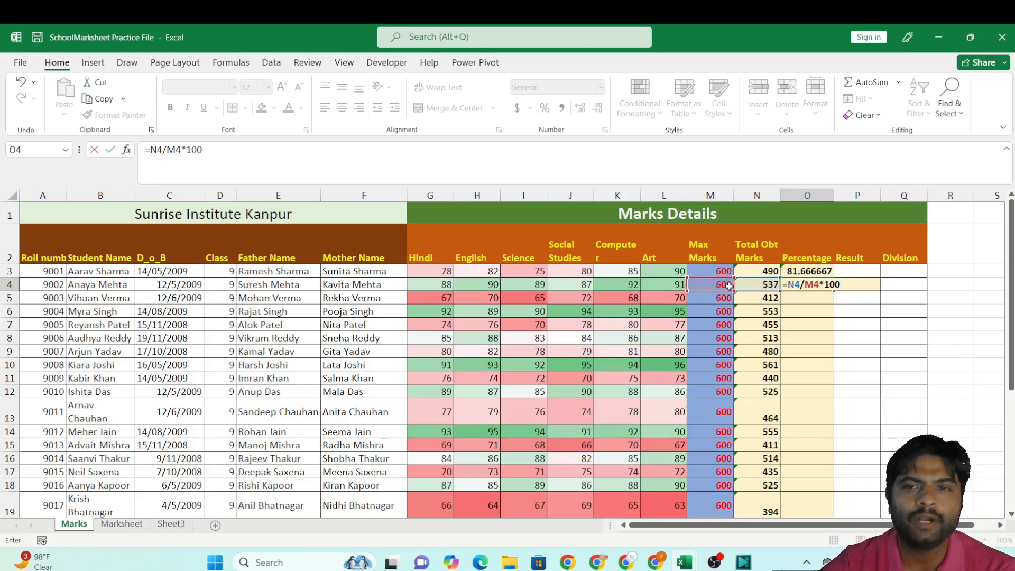
key("Return")
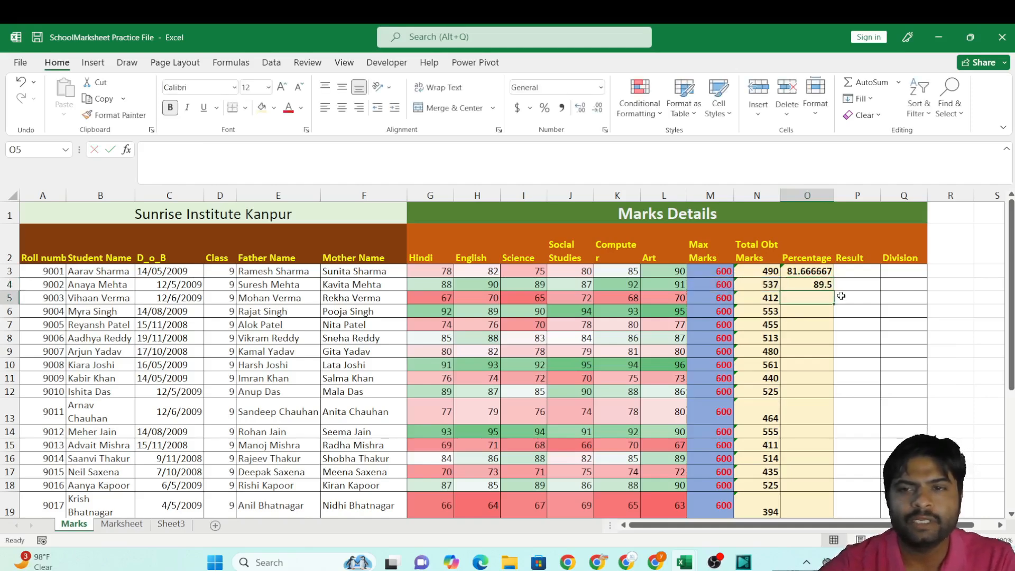
Step: Fill the O4 percentage formula down the Percentage column for all remaining students
left_click(820, 285)
double_click(835, 291)
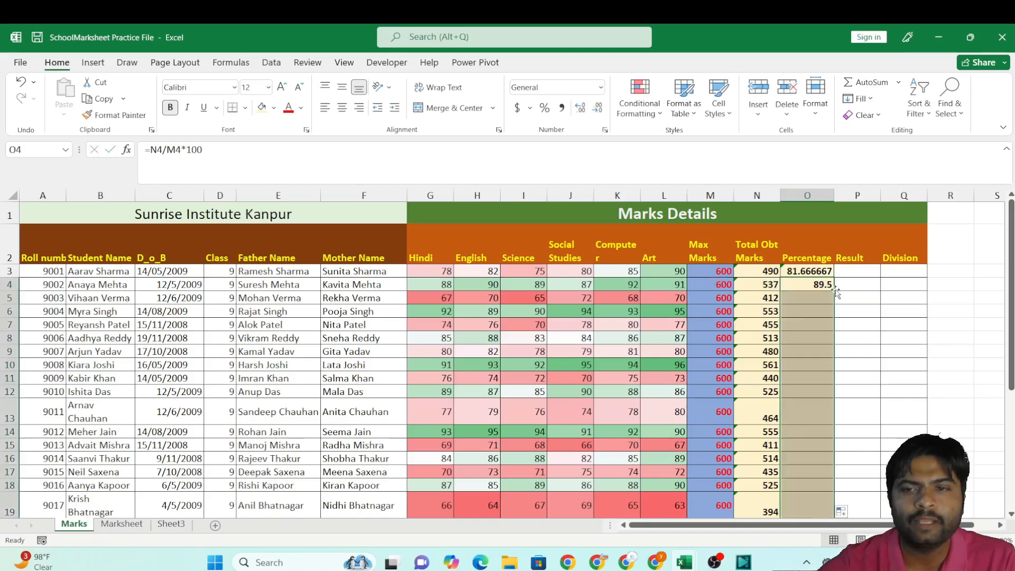
scroll(820, 370, "down", 4)
scroll(819, 459, "up", 4)
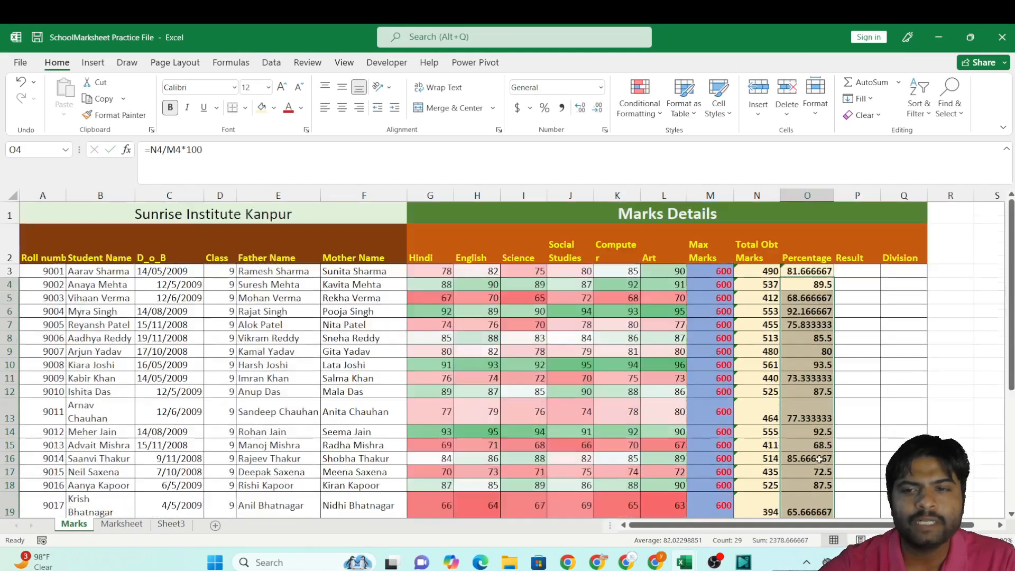
Step: Begin an AND formula in the blank helper cell R3 with the Hindi pass condition G3>=33
left_click(861, 272)
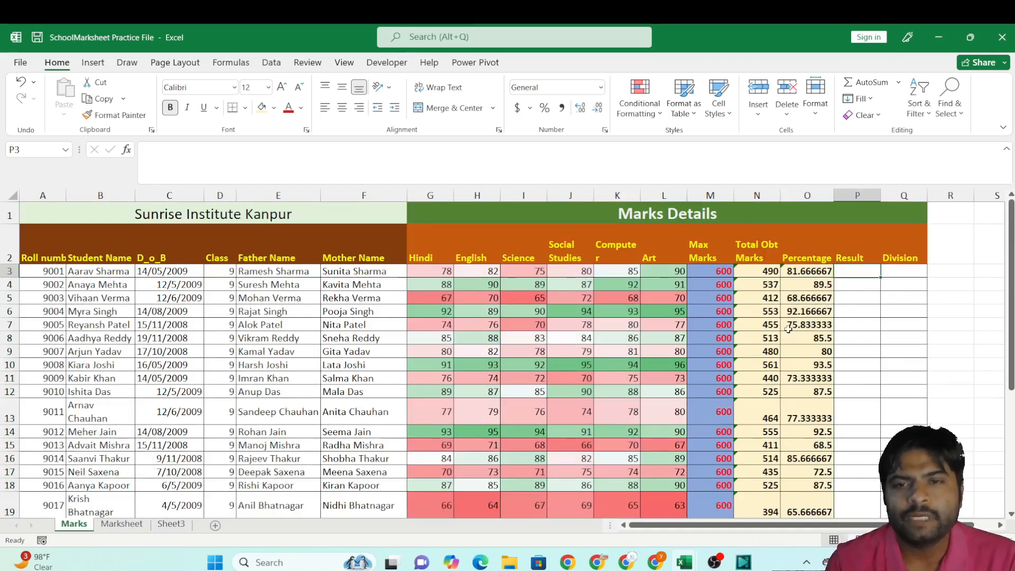
left_click(943, 273)
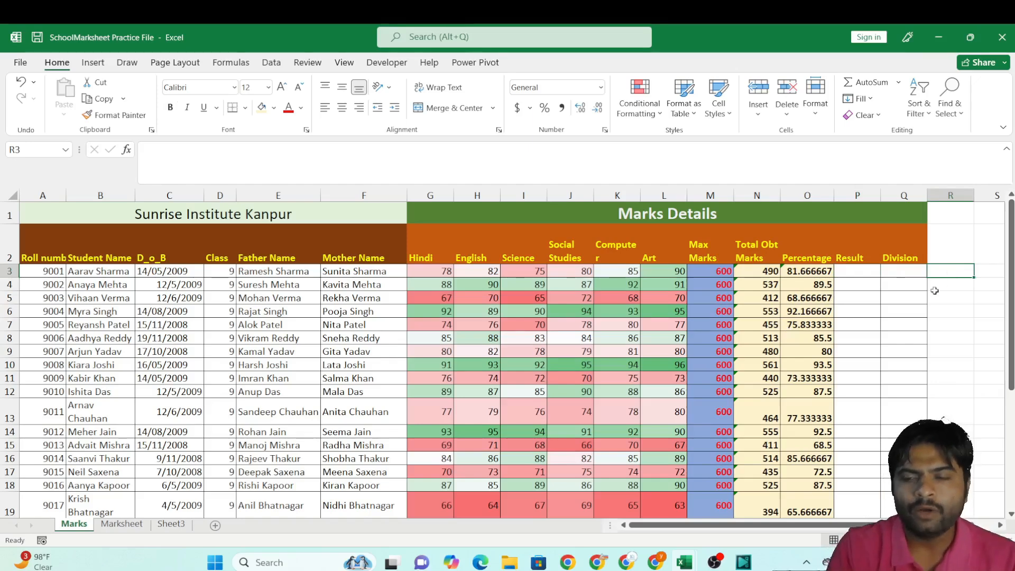
type("=and")
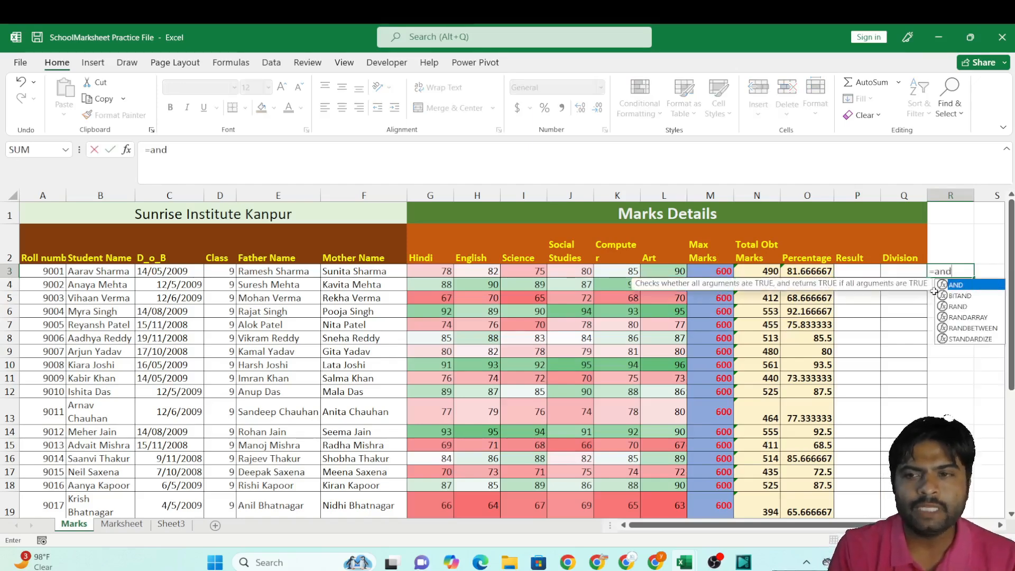
type("(")
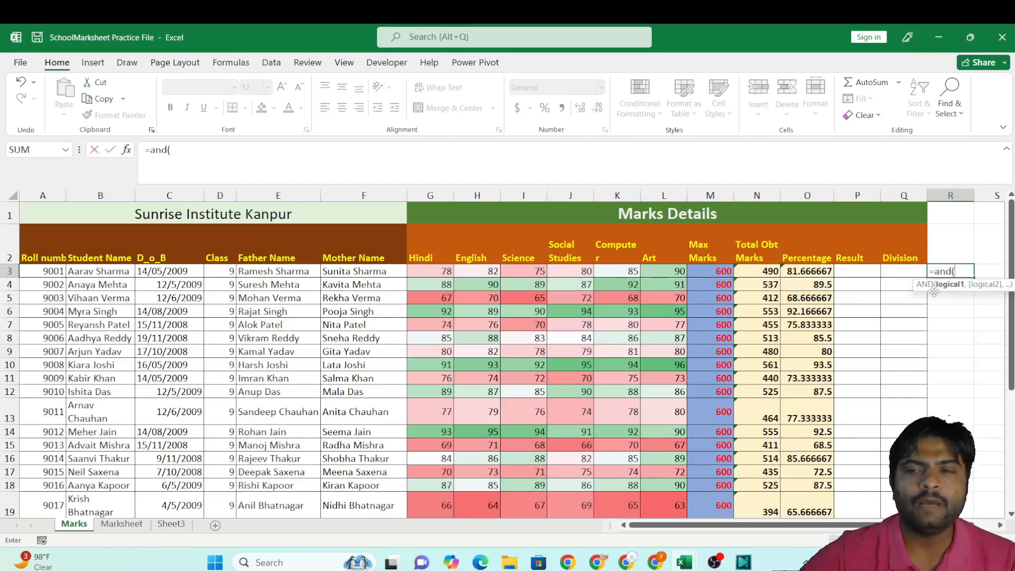
left_click(438, 273)
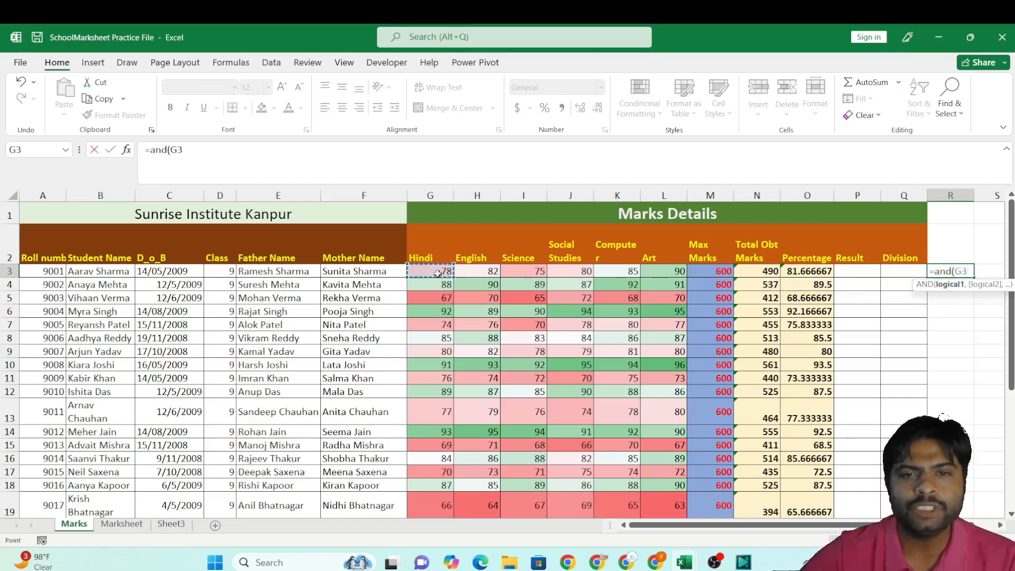
type(">")
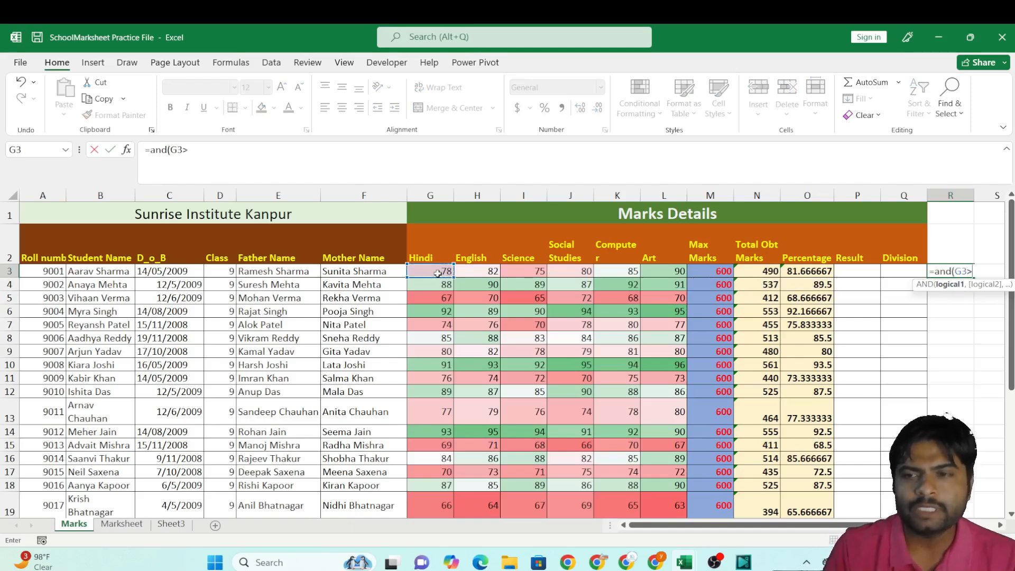
type("=")
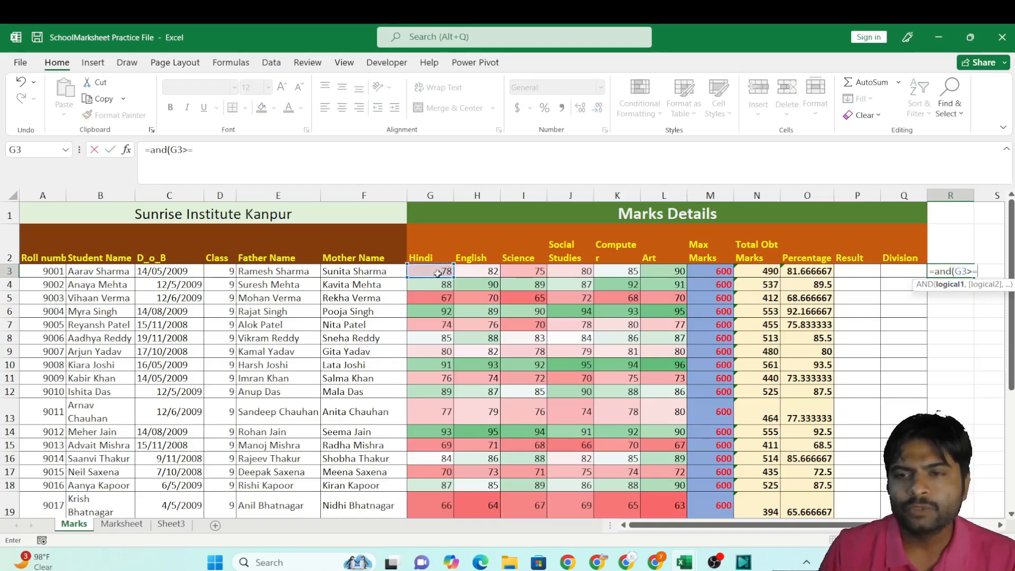
type("33,")
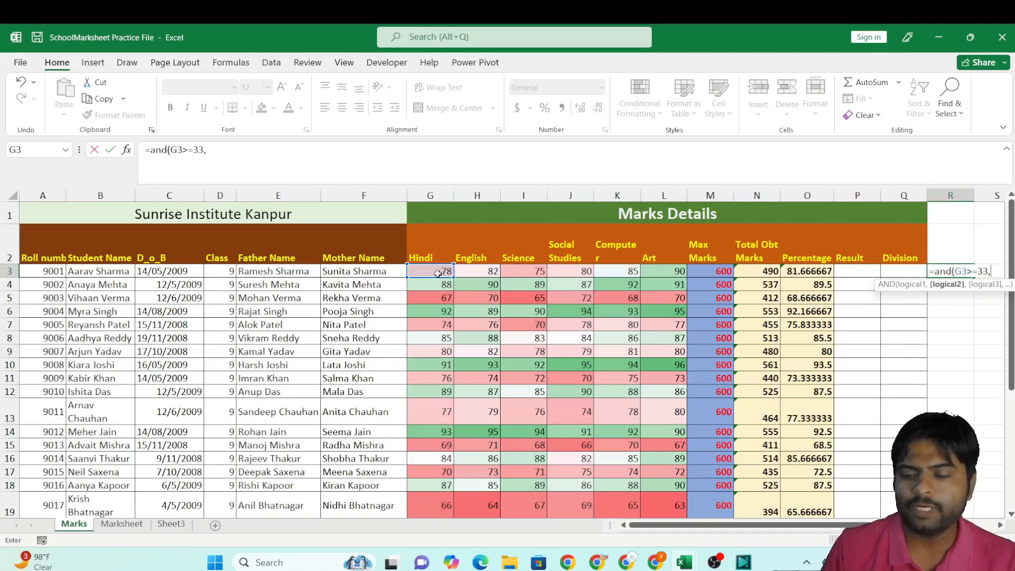
Step: Add the English and Science pass conditions h3>=33 and i3>=33 to the AND formula in R3
type("h33")
key("BackSpace")
key("BackSpace")
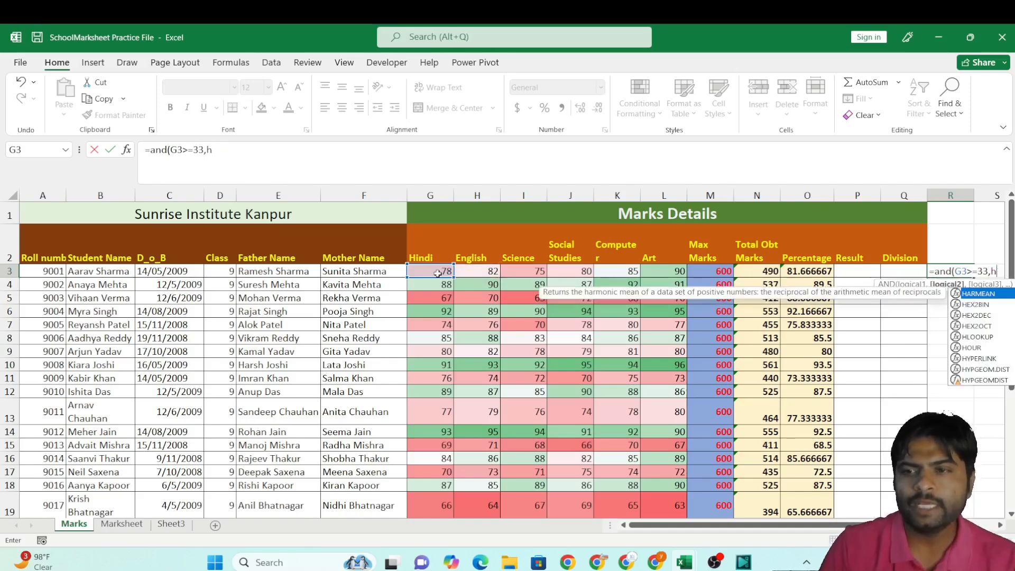
type("3>=")
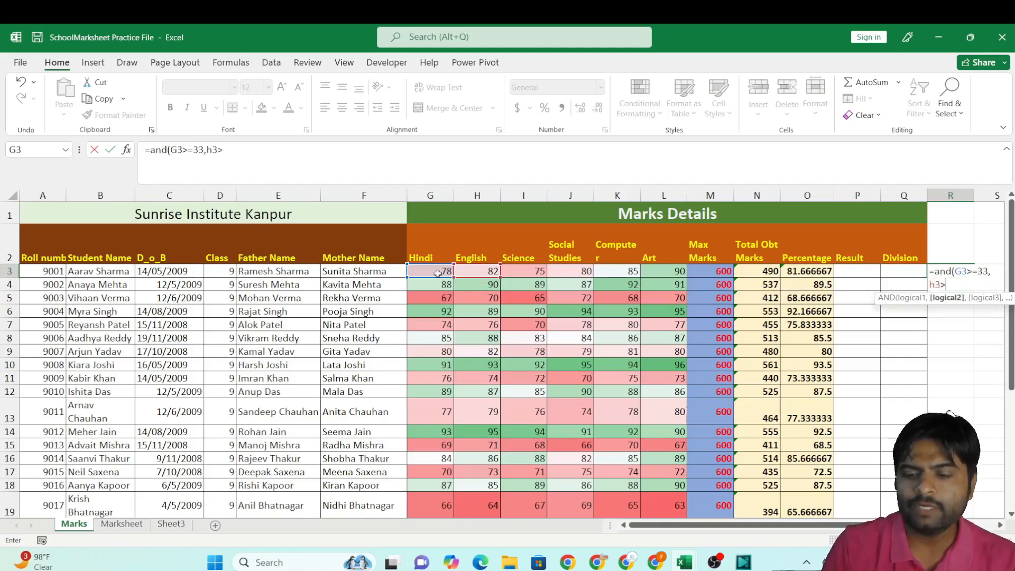
type("33,")
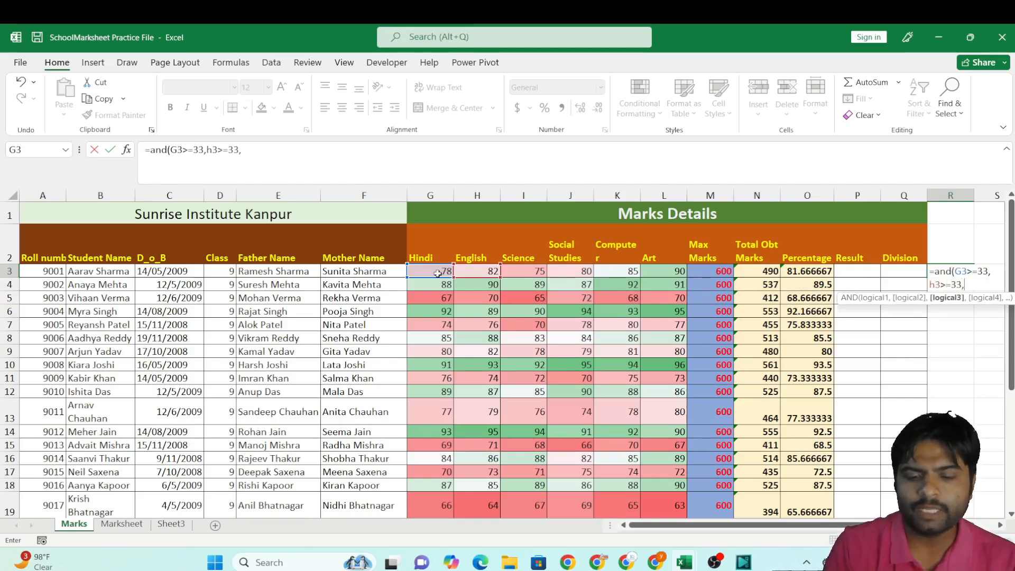
type("i")
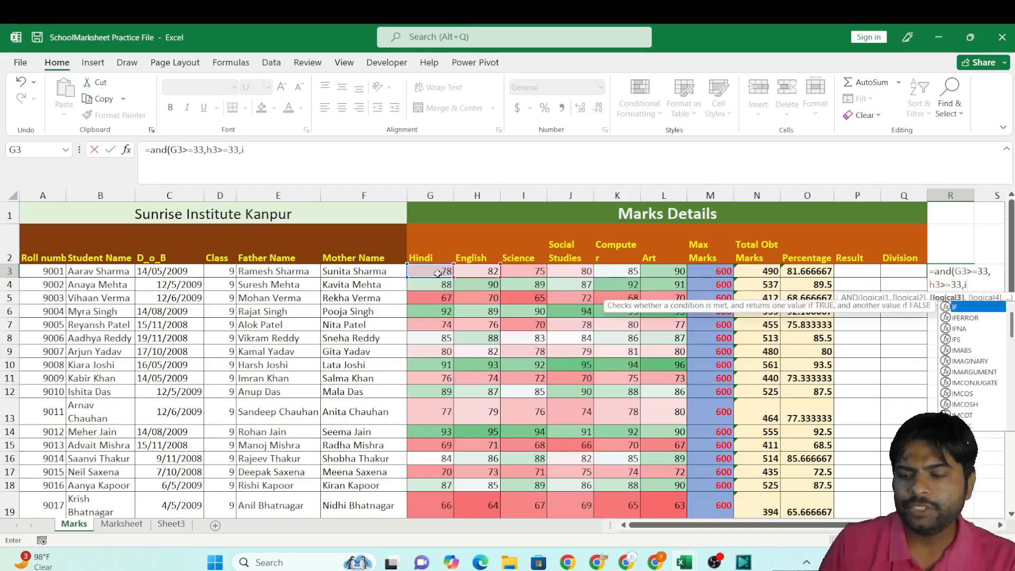
type("3>=")
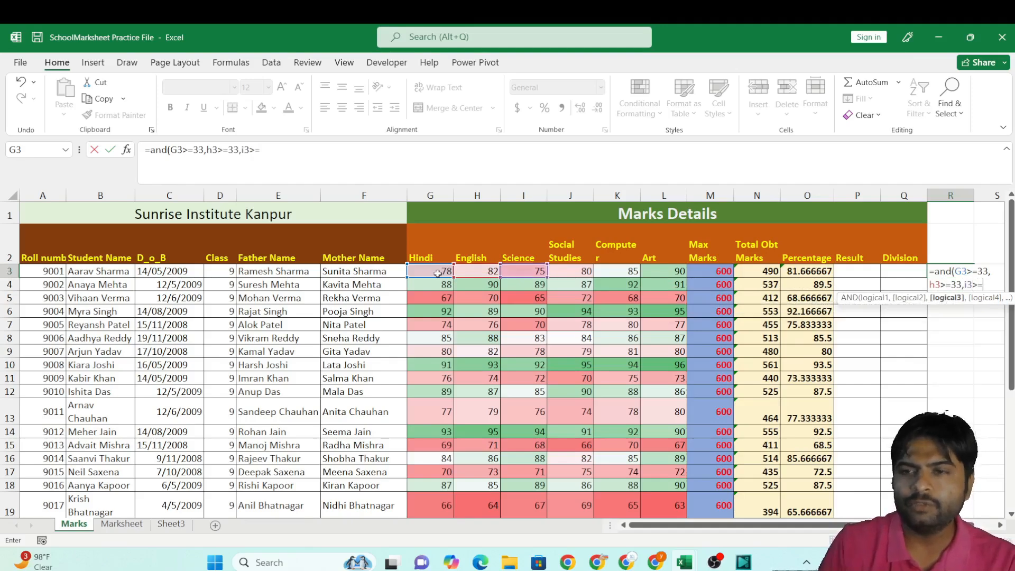
type("33,")
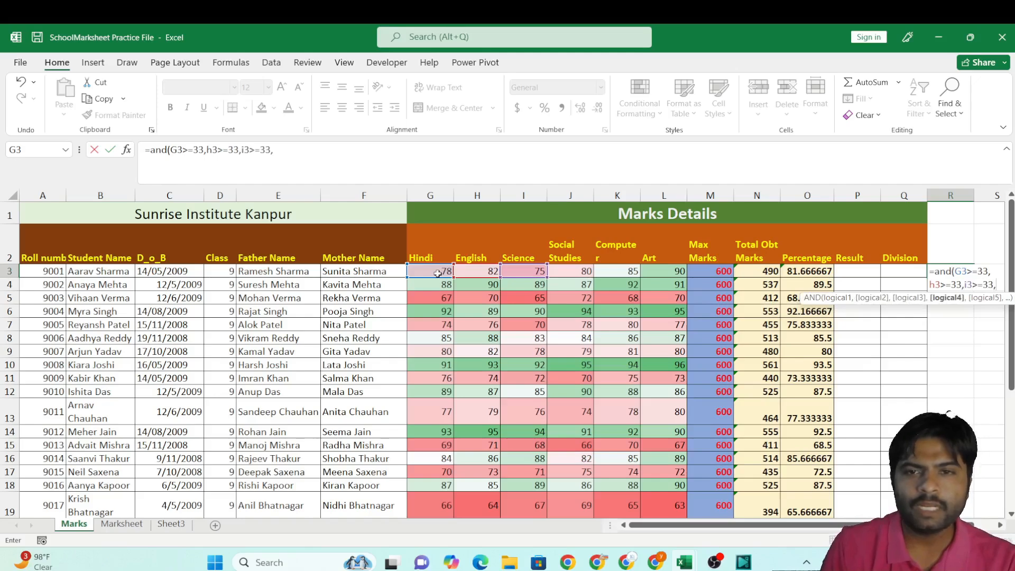
Step: Complete the AND formula in R3 with the Social Studies, Computer and Art conditions j3>=33, k3>=33 and l3>=33
type("j3")
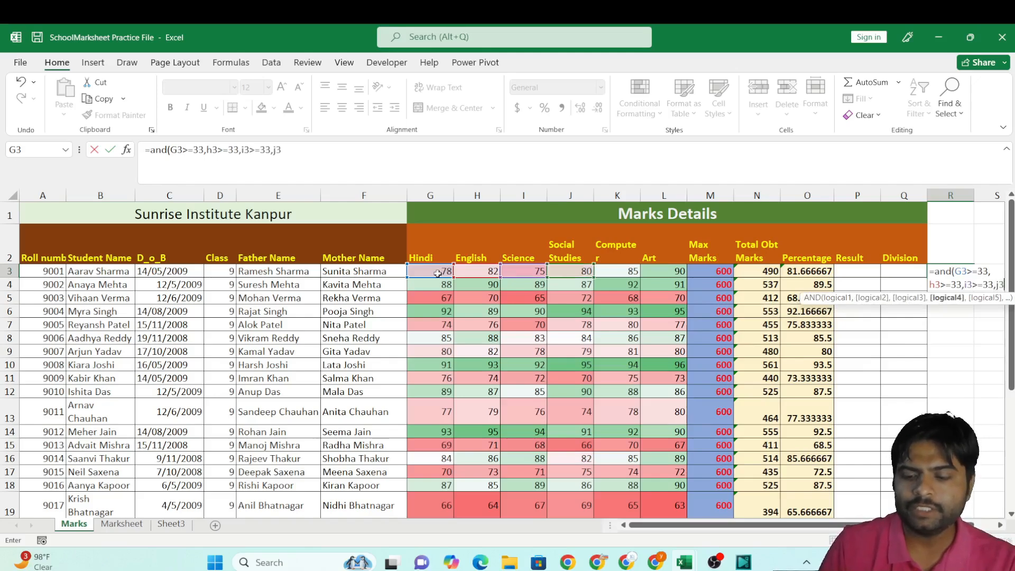
type(">=33,")
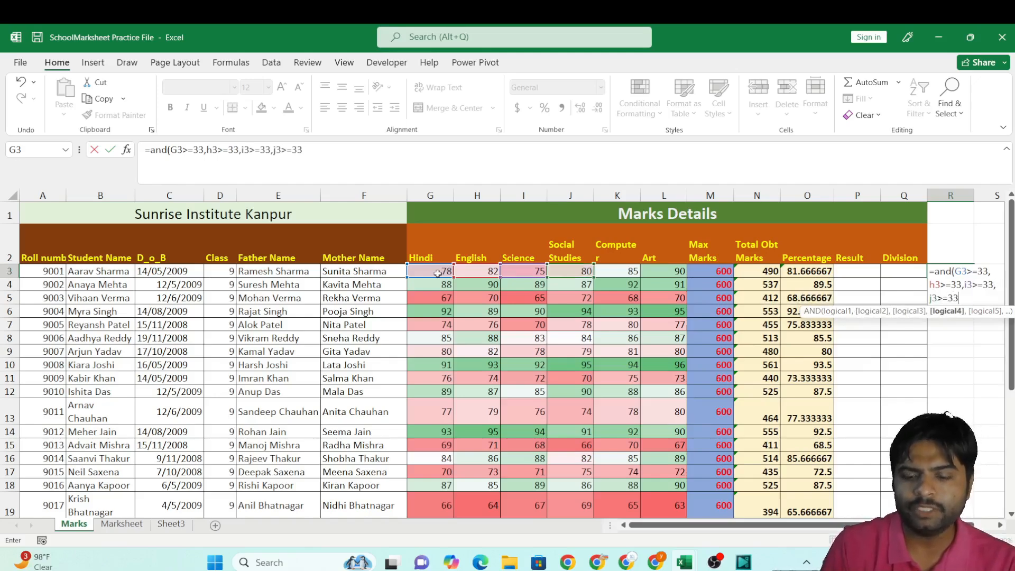
type("k")
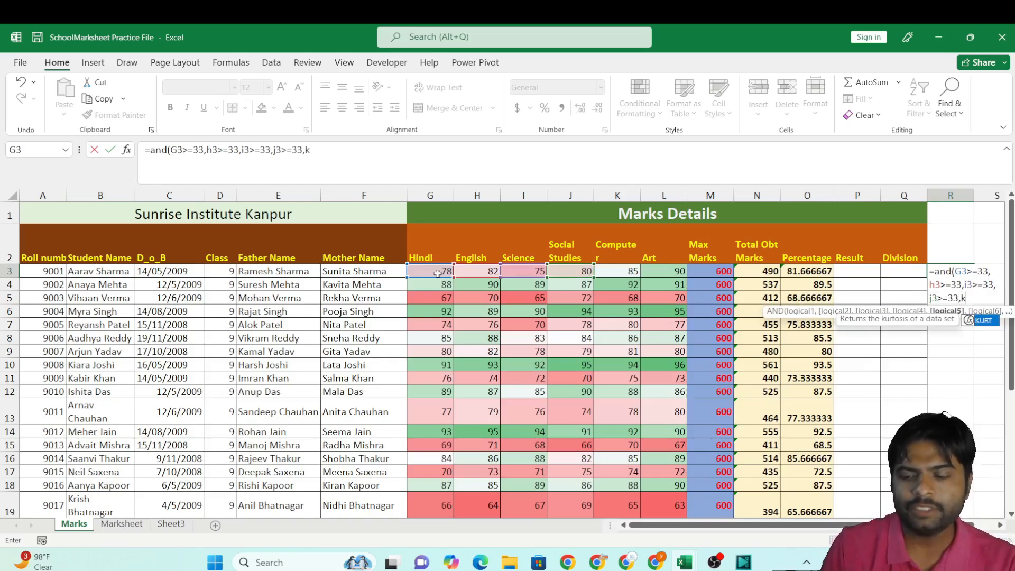
type("3>=")
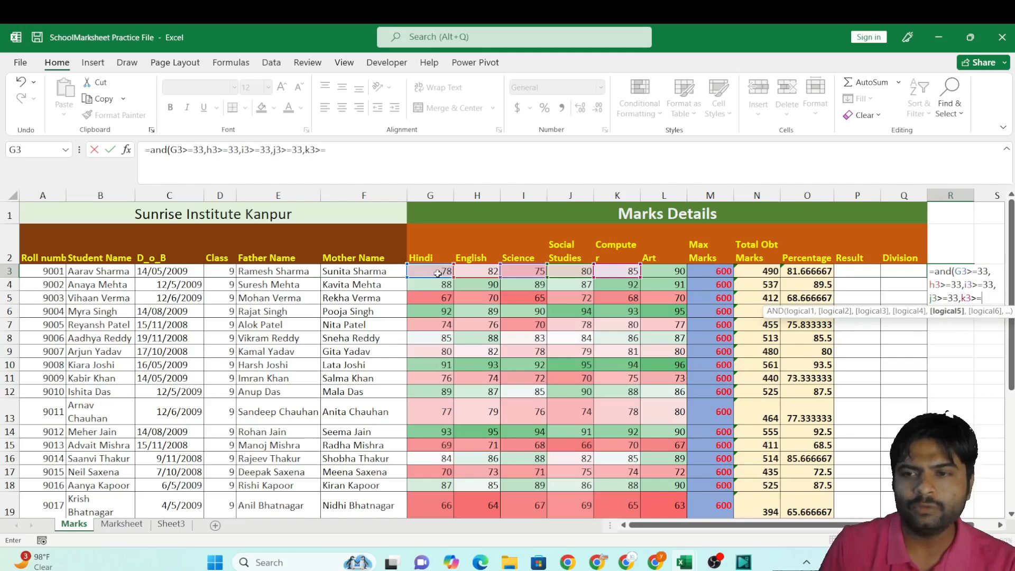
type("33")
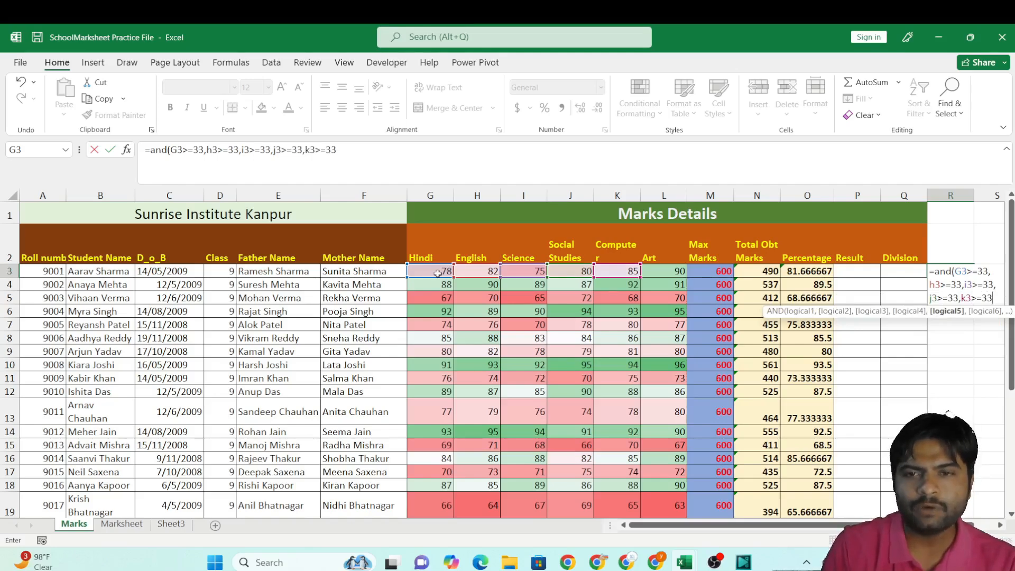
type(",l3>=33")
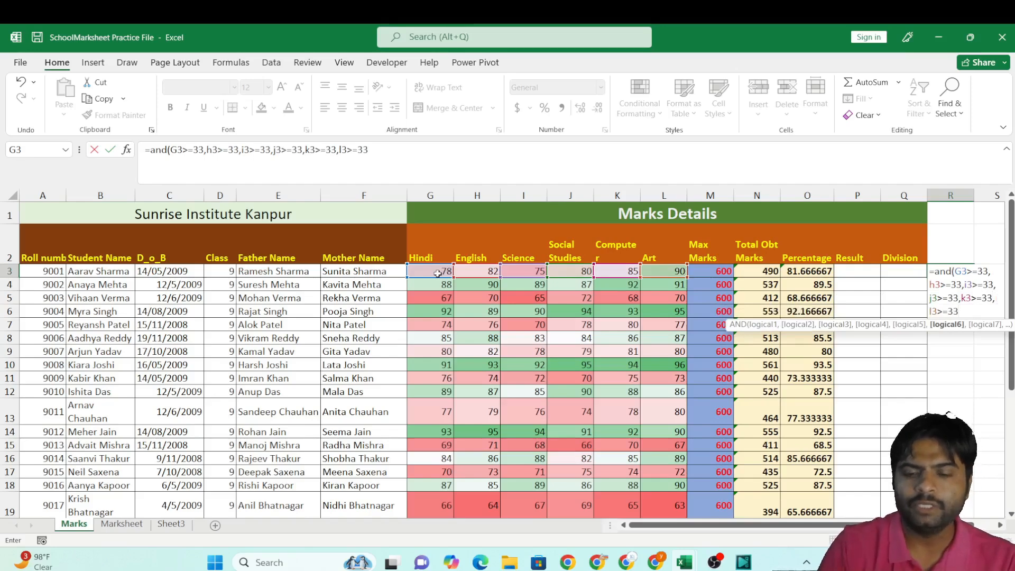
type(")")
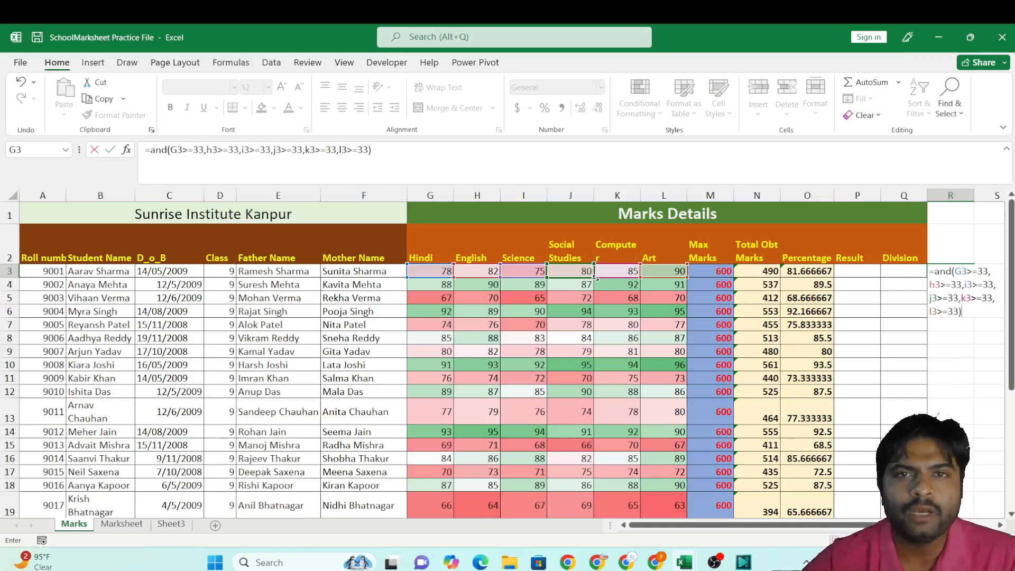
key("Return")
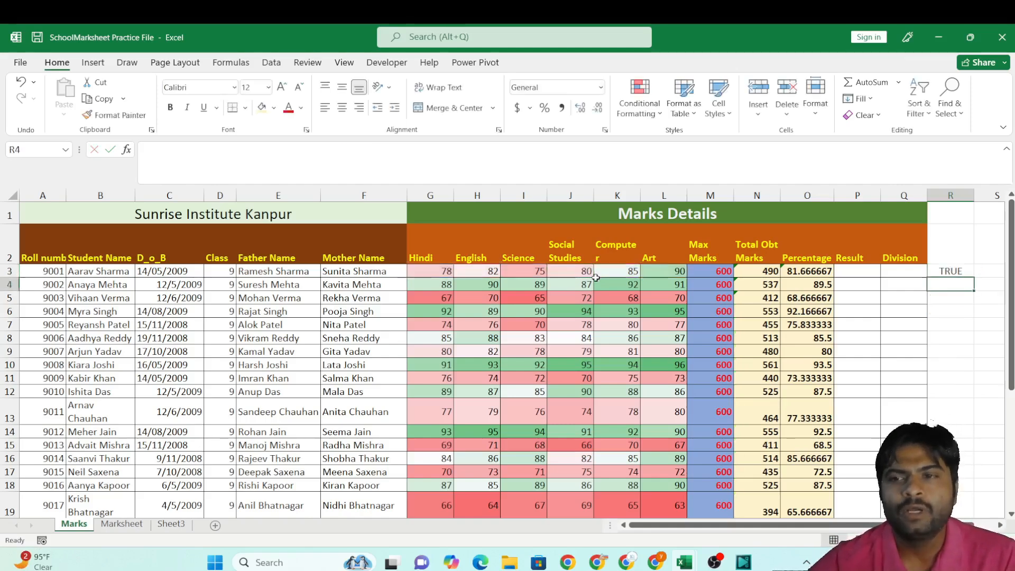
Step: Fill the R3 pass-check formula down column R for all remaining students
left_click(959, 272)
double_click(976, 281)
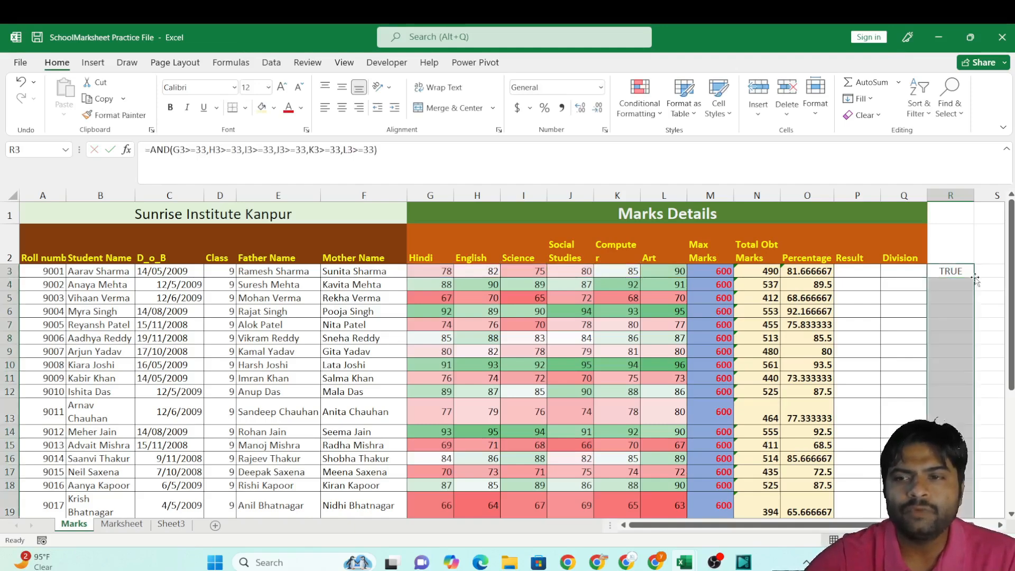
scroll(971, 365, "down", 1)
scroll(972, 365, "down", 5)
scroll(952, 349, "up", 6)
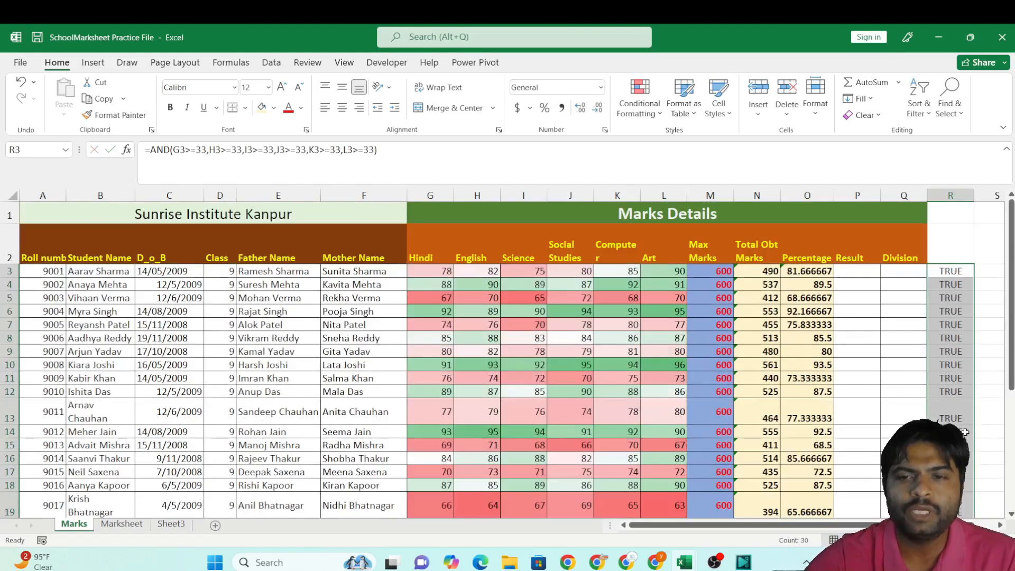
Step: Test the pass check with a Hindi mark of 25 in G13 and inspect the AND formula in R13
left_click(439, 418)
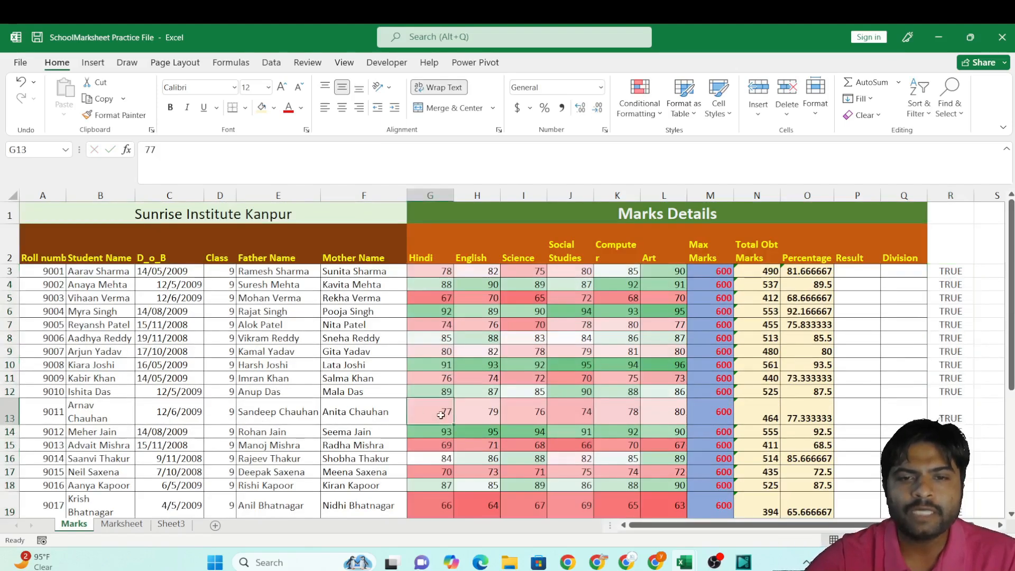
type("25")
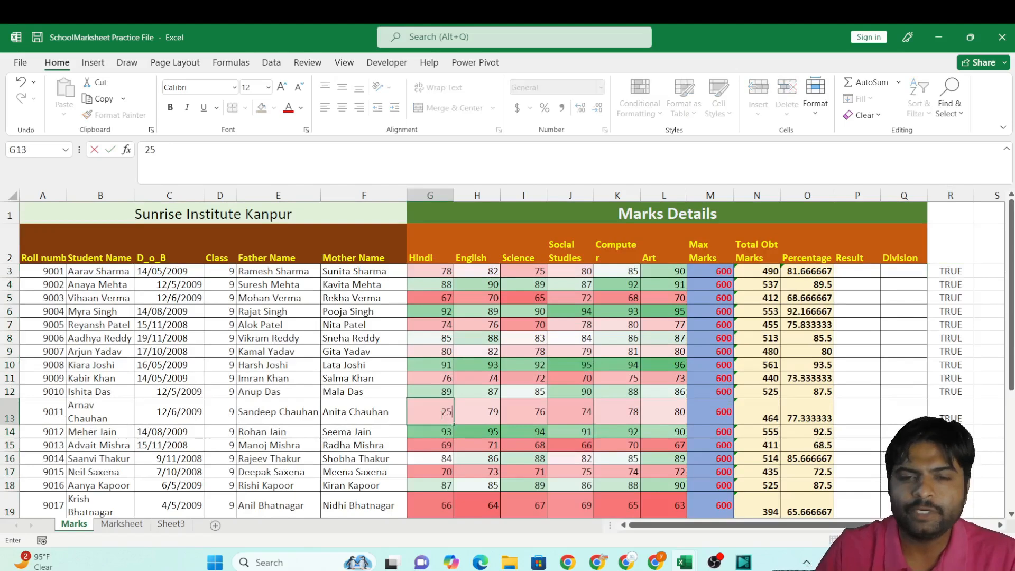
key("Tab")
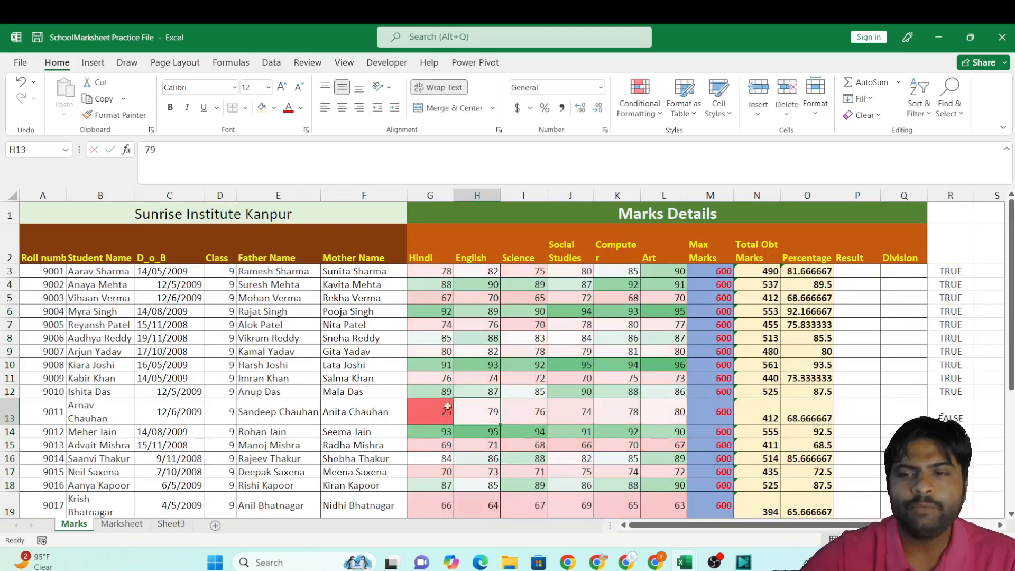
left_click(965, 408)
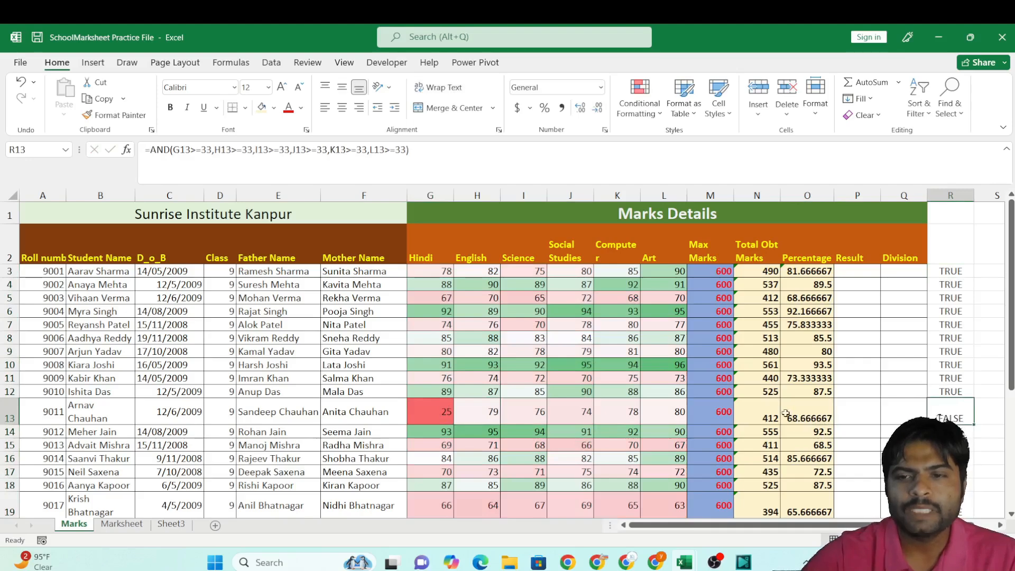
left_click(786, 414)
Step: Test the pass check with a Hindi mark of 98 in G13
left_click(431, 418)
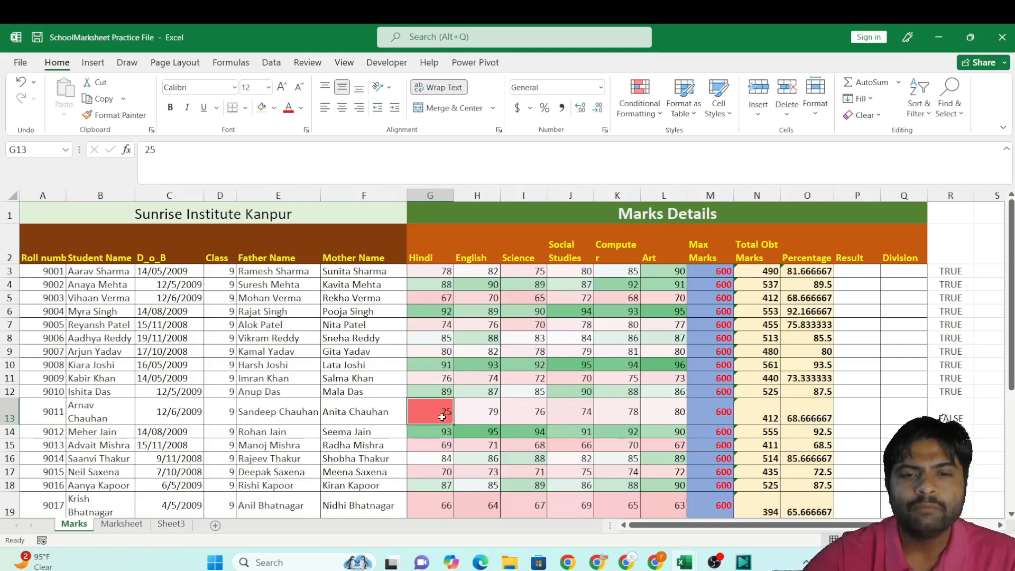
type("98")
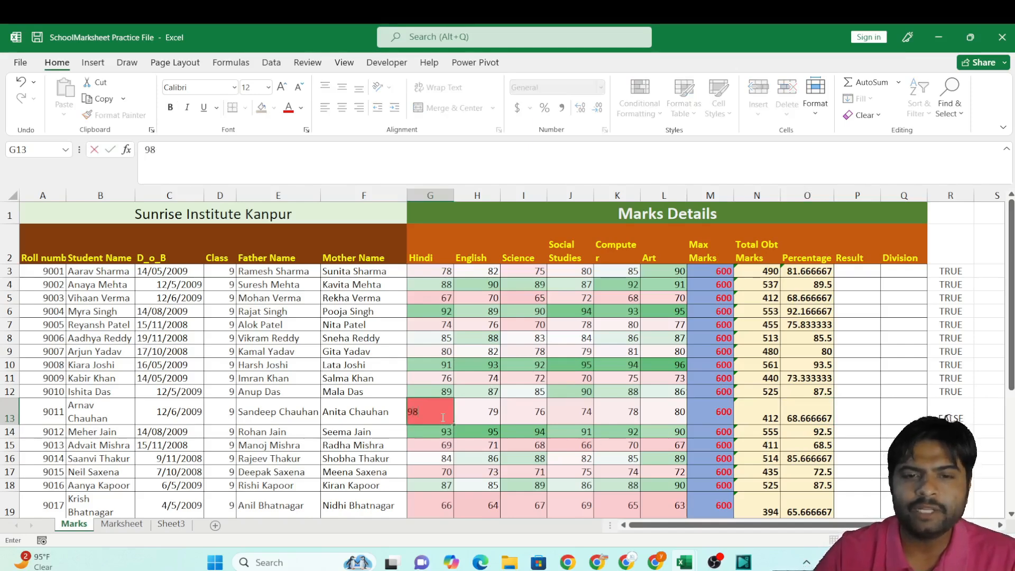
key("Return")
Step: Set the Hindi mark in G13 to 23 and check the pass-check cell R13
left_click(442, 418)
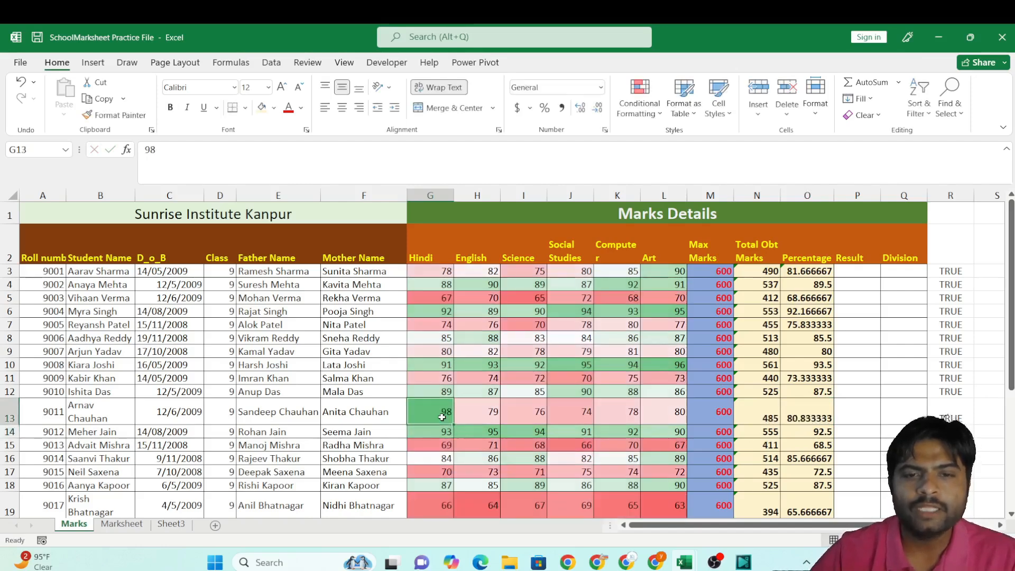
type("23")
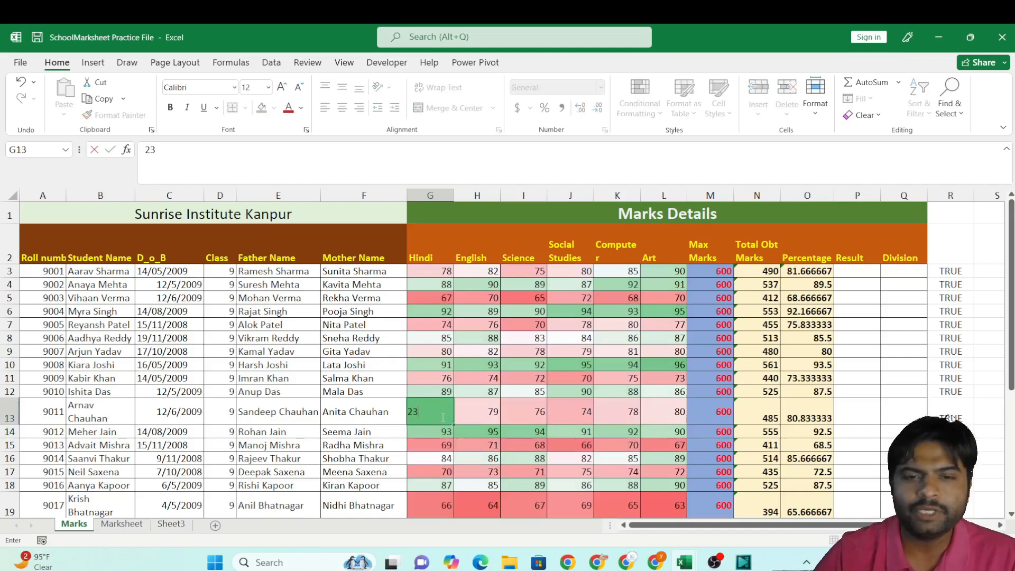
key("Return")
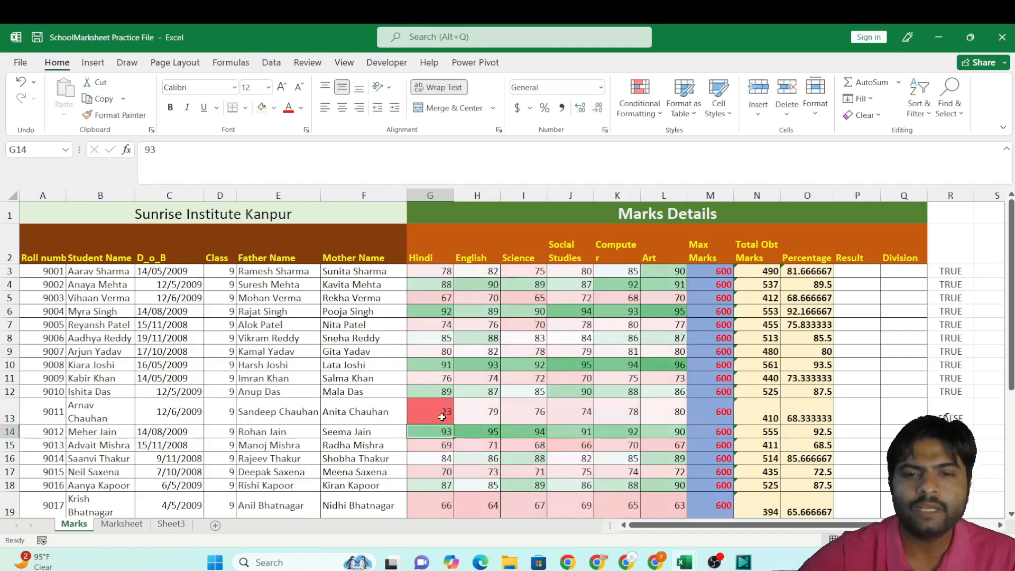
left_click(442, 418)
left_click(961, 409)
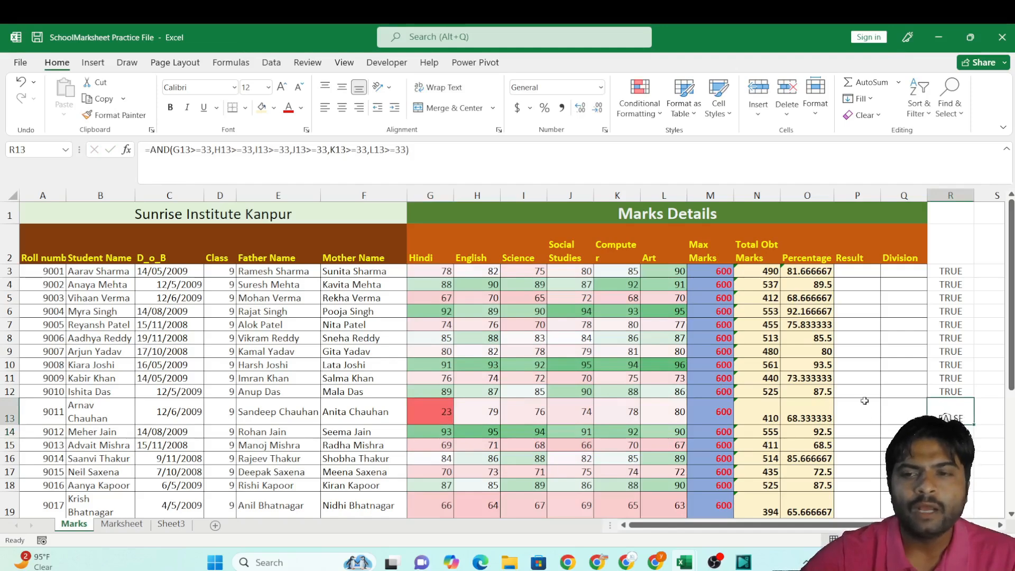
Step: Begin an IF formula in the first student's Result cell P3 with the logical test R3=TRUE
left_click(860, 272)
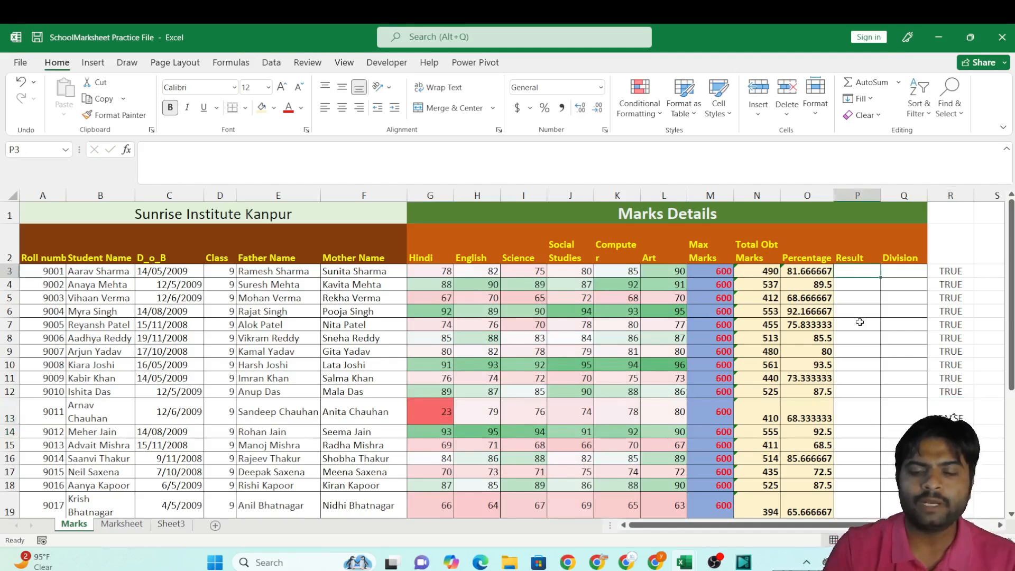
type("=if")
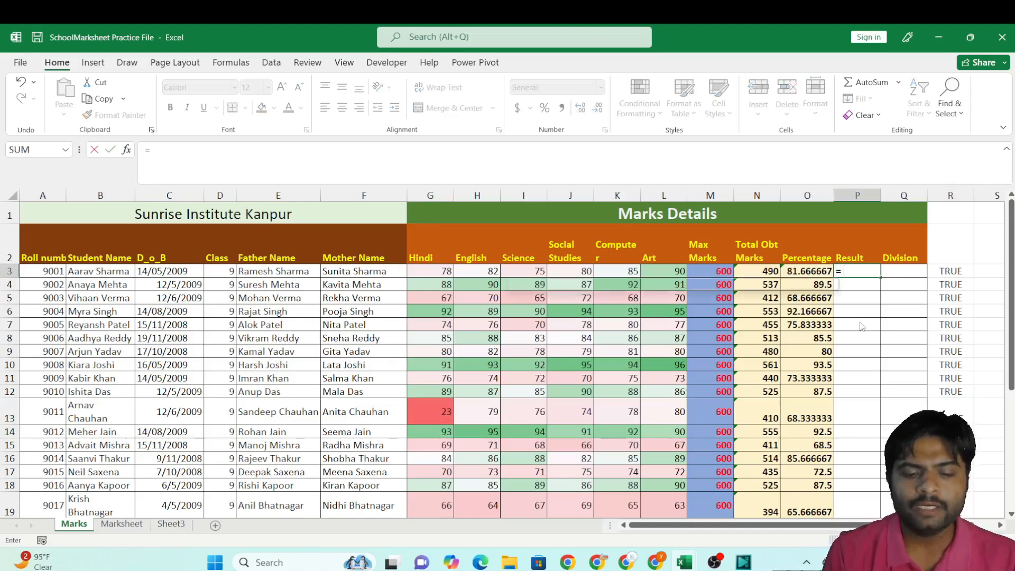
type("(")
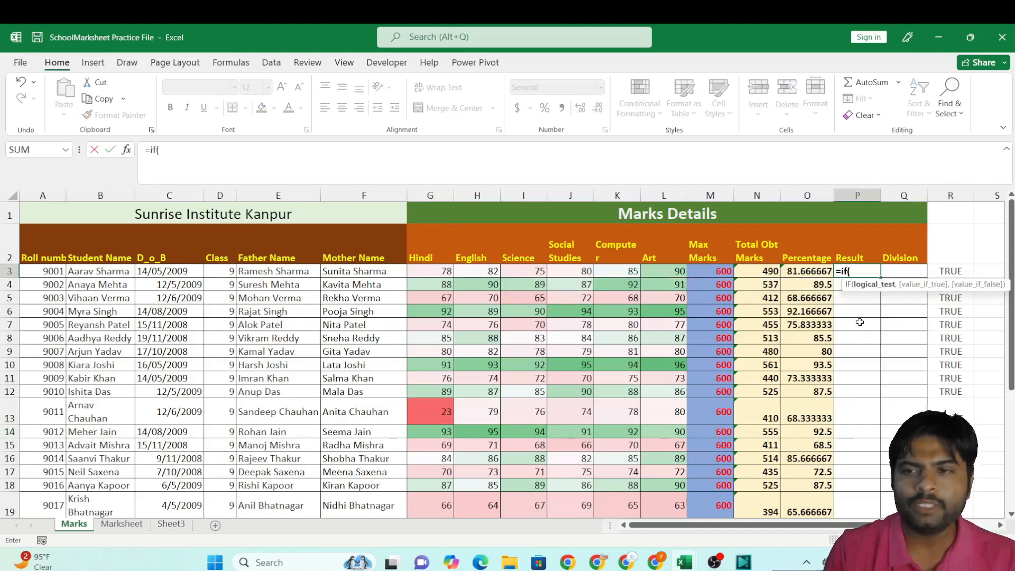
left_click(950, 271)
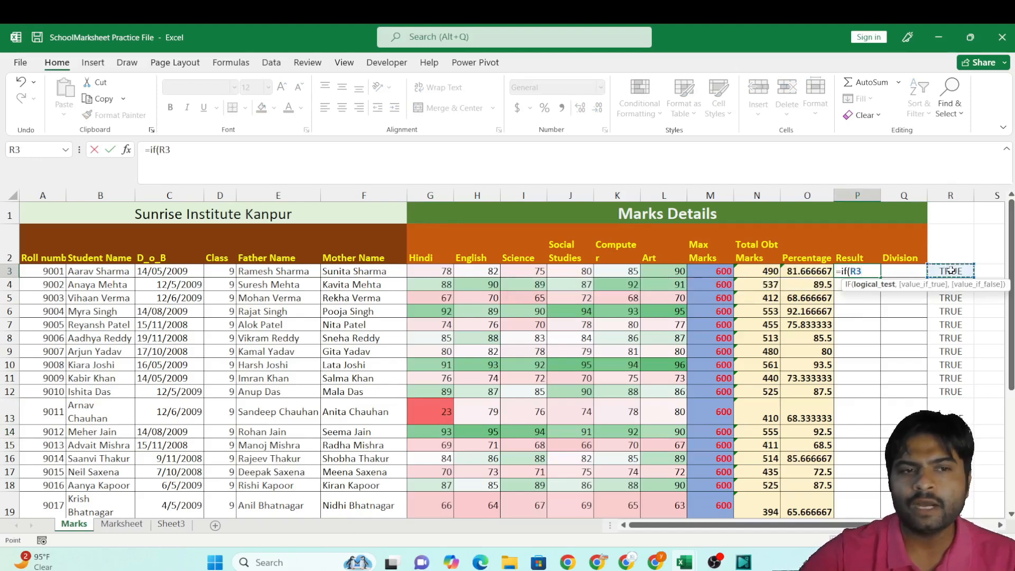
type("=")
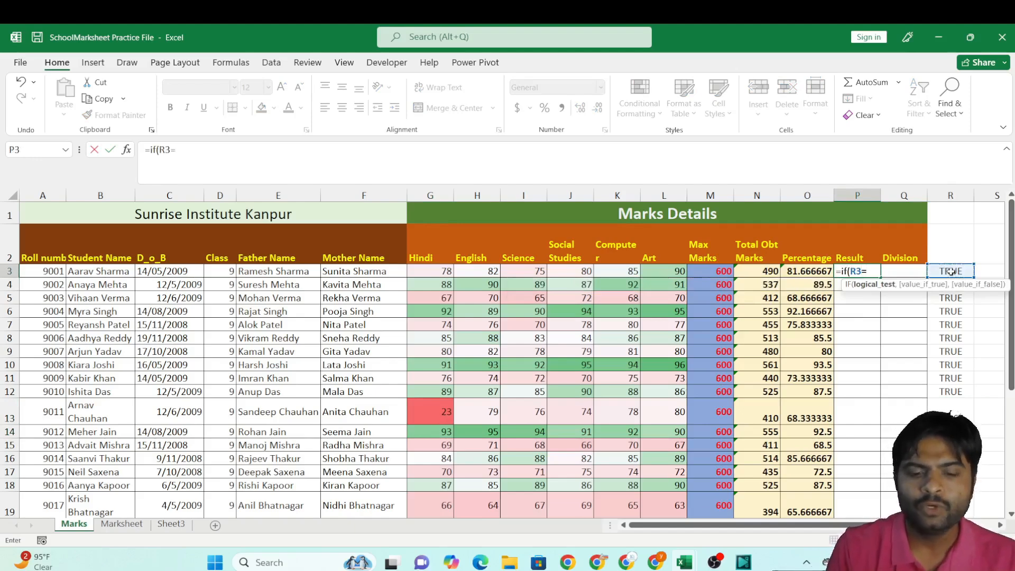
type("TRU")
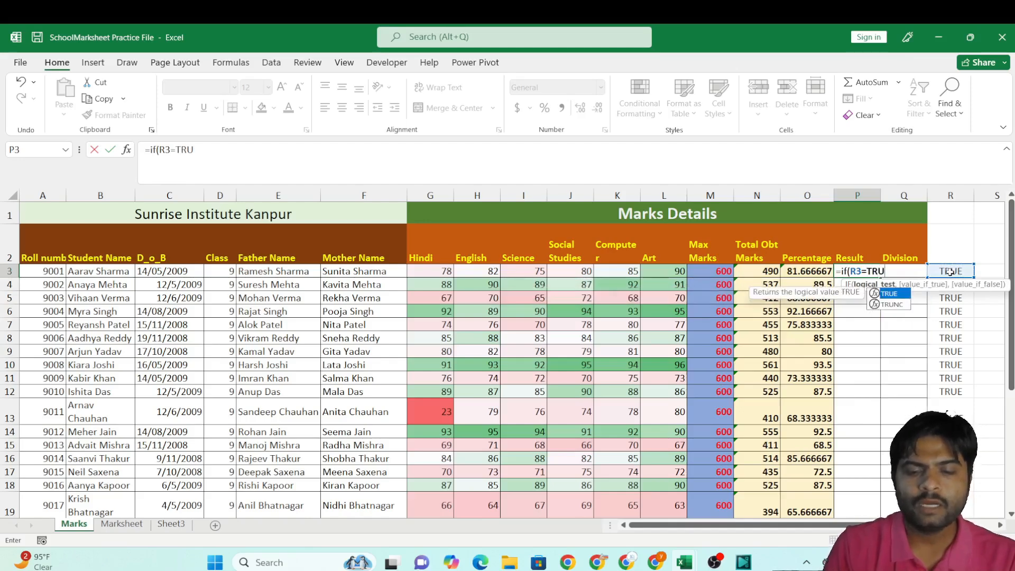
type("E,")
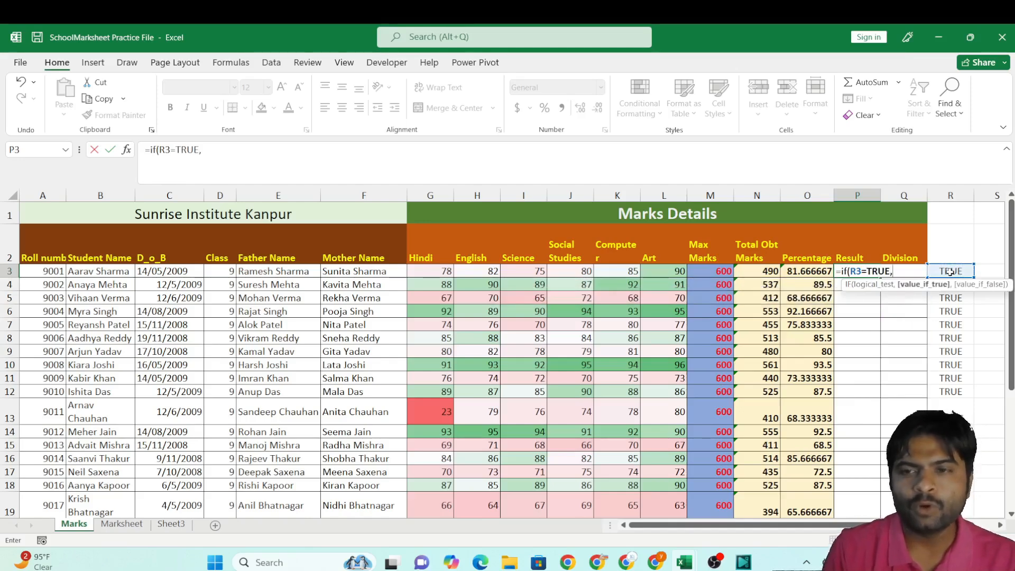
Step: Finish the IF formula in P3 so it returns "Pass" when true and "Fail" when false
type("\"")
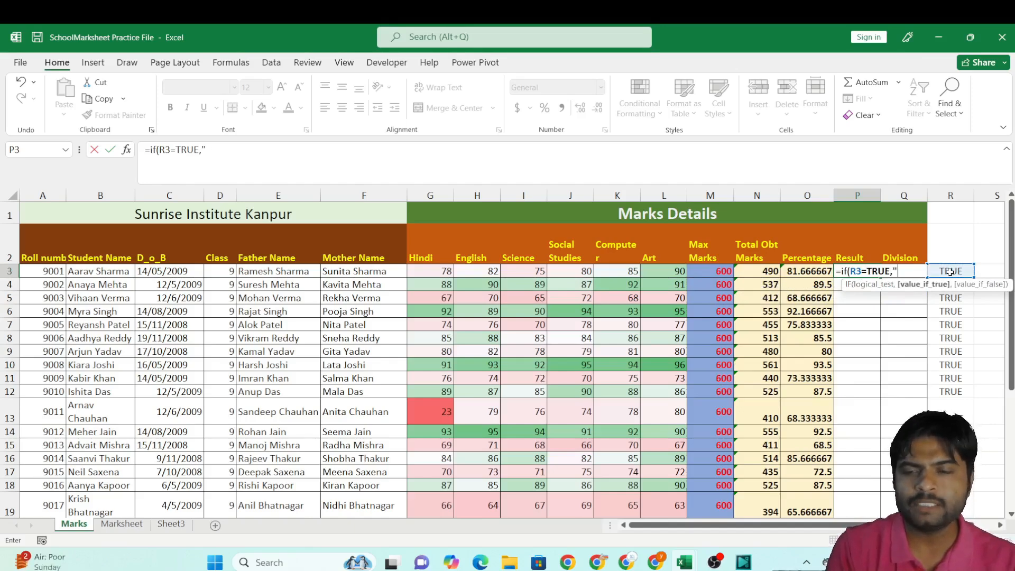
type("Pass\"")
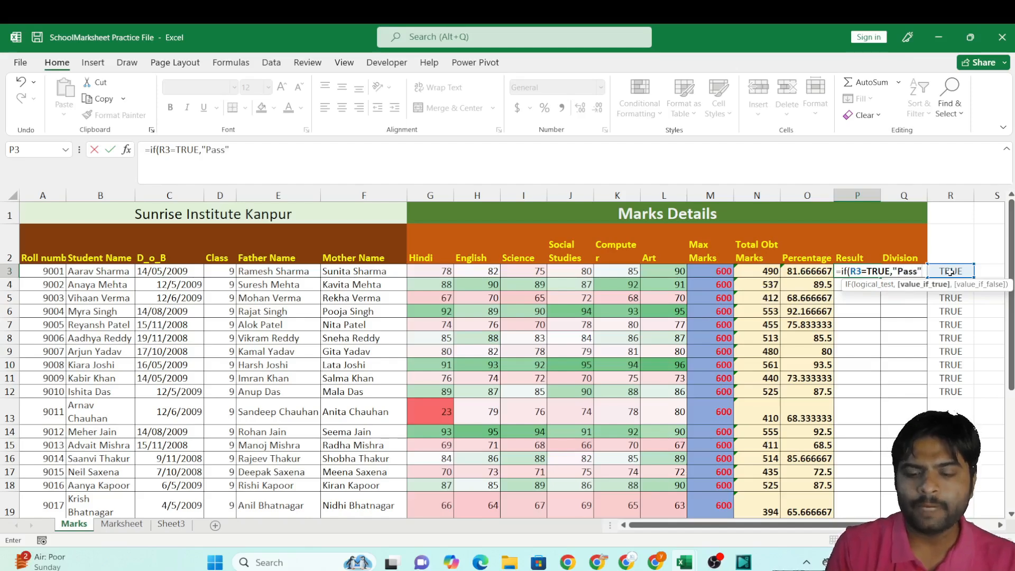
type(",\"")
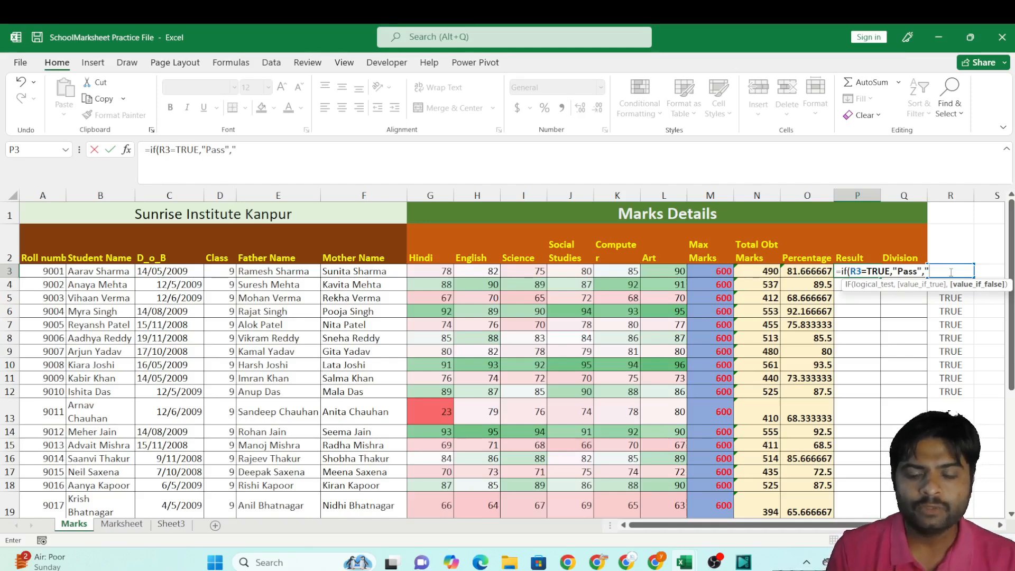
type("Fail\"")
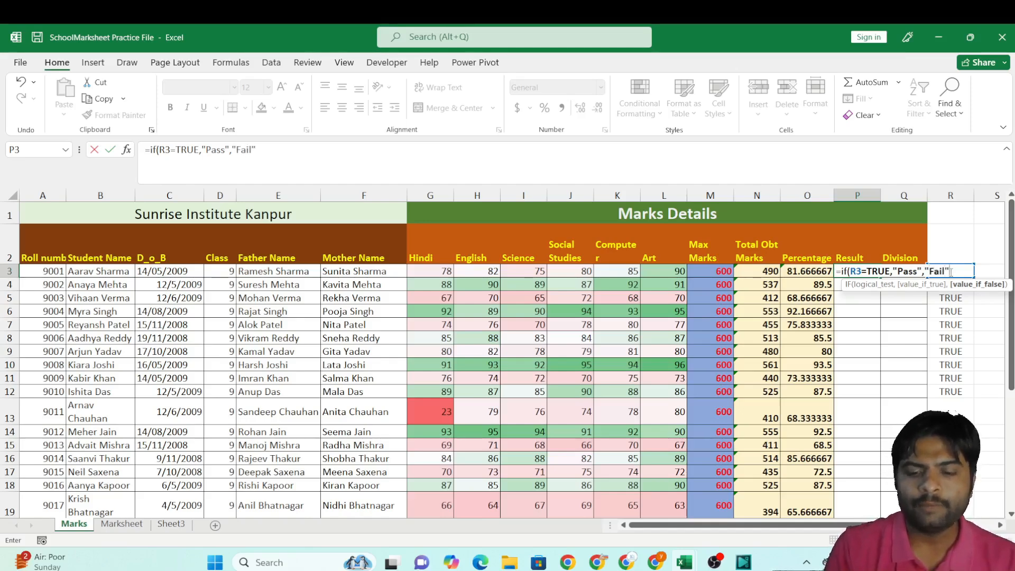
type(")")
key("Return")
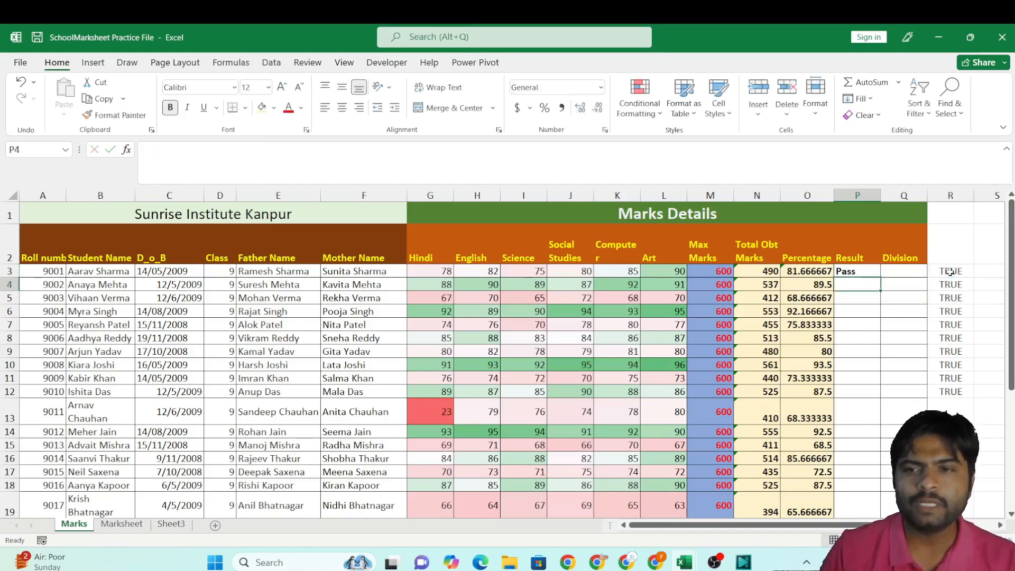
Step: Fill the P3 result formula down the Result column for all students and check the result in P13
left_click(862, 272)
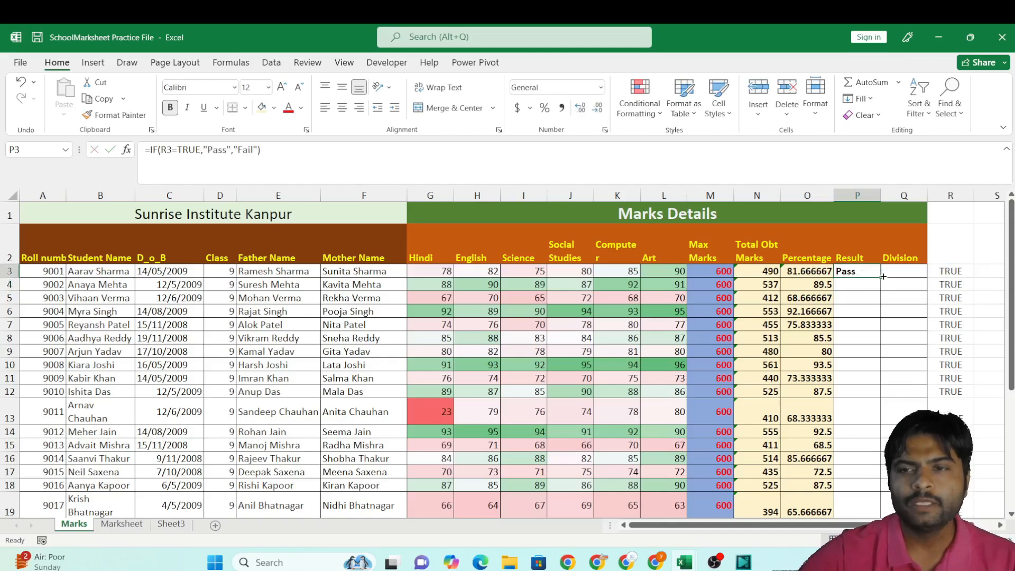
double_click(883, 277)
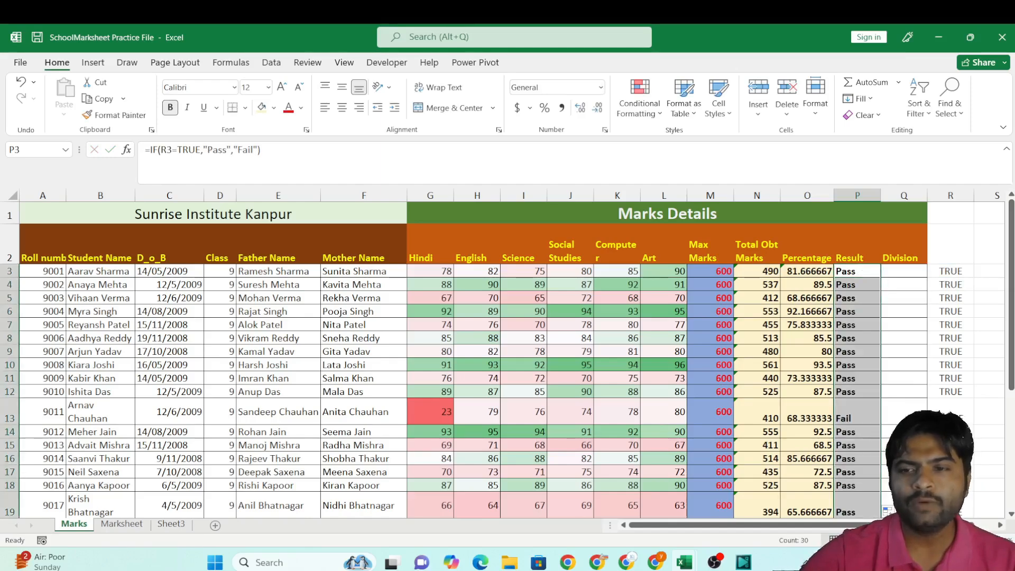
left_click(846, 420)
scroll(877, 425, "down", 2)
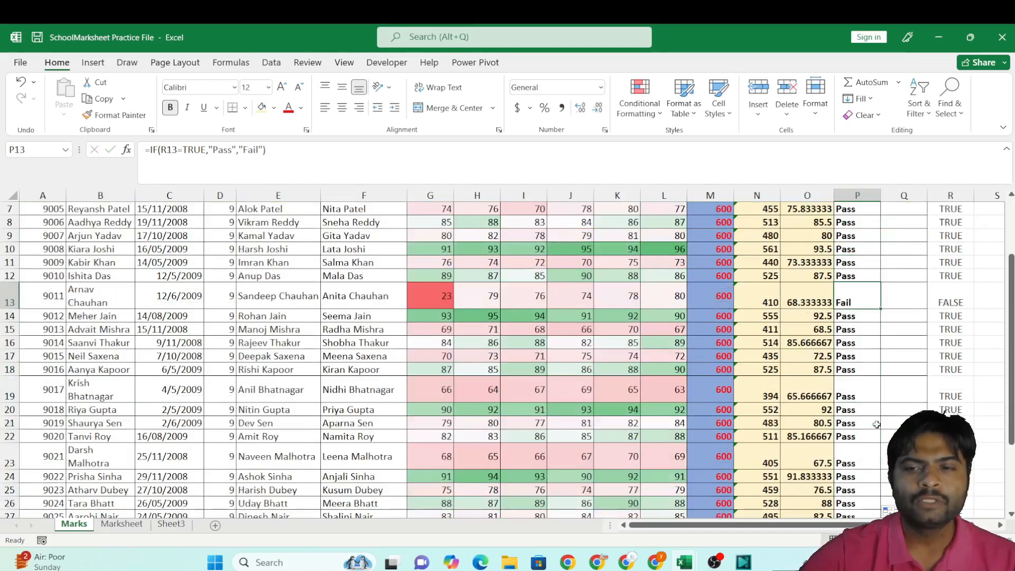
Step: Begin an IF formula in the first student's Division cell Q3 with the logical test O3>=60
scroll(877, 425, "down", 3)
scroll(859, 405, "up", 5)
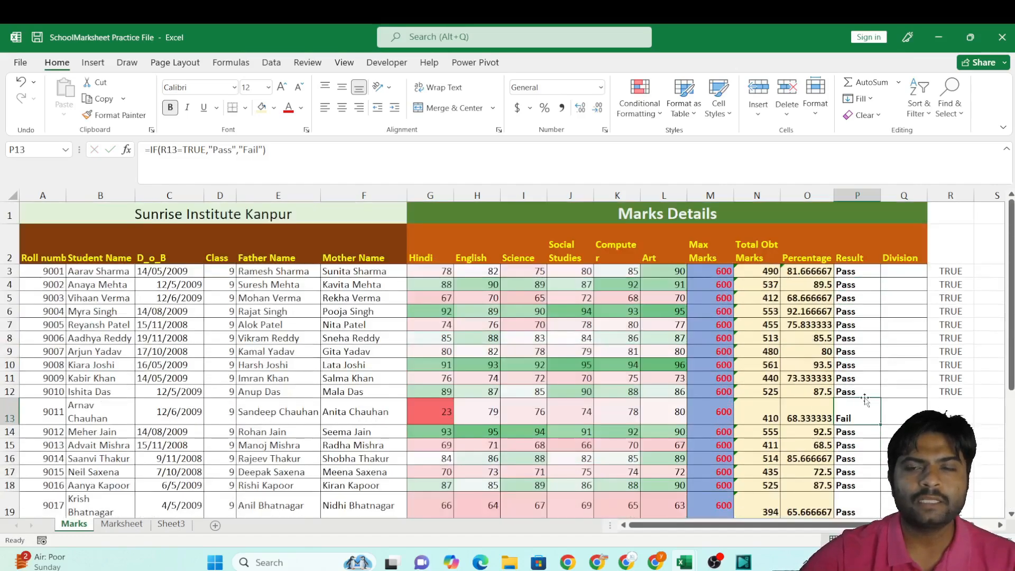
left_click(858, 272)
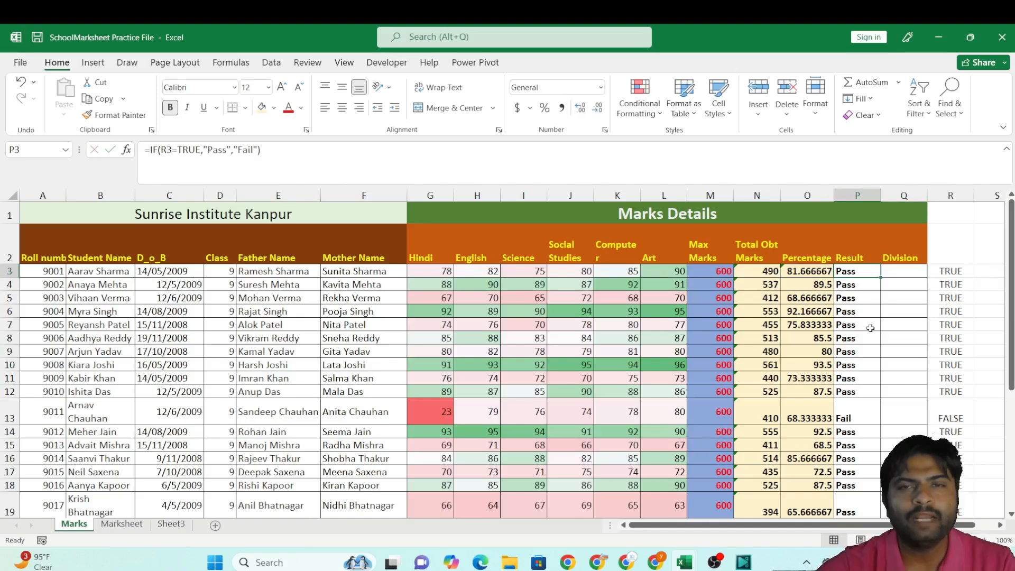
left_click(889, 273)
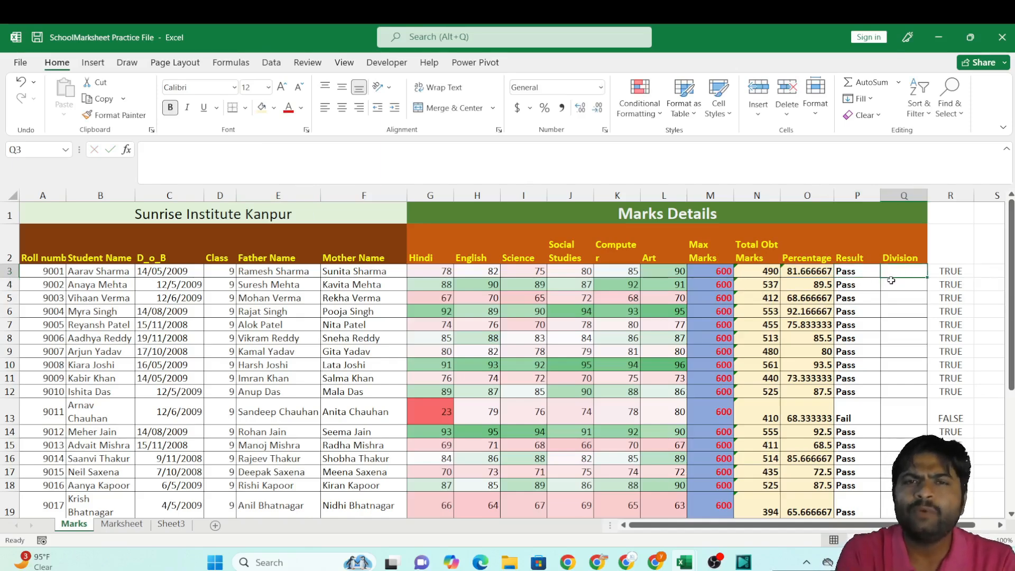
type("=i")
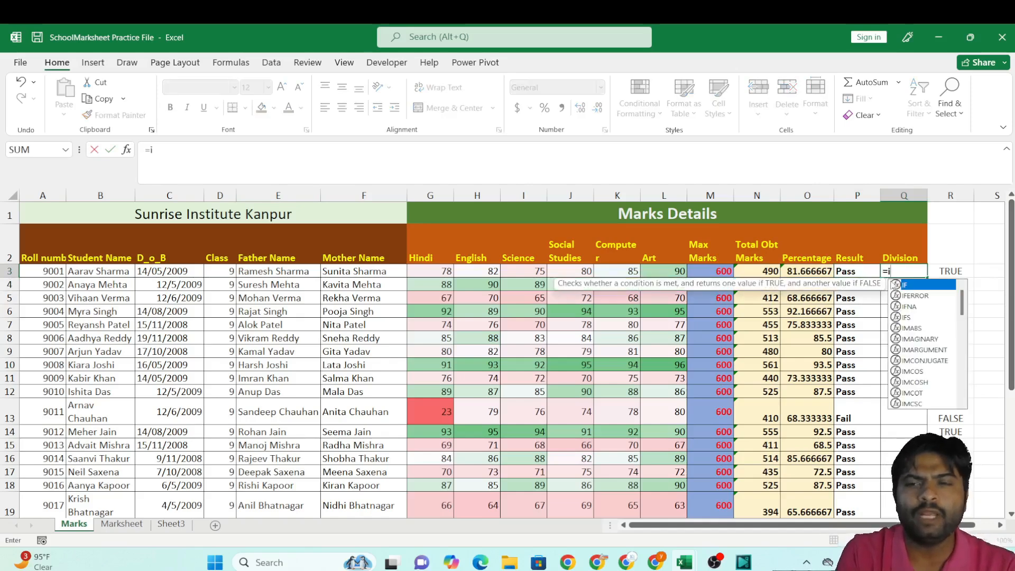
type("f(")
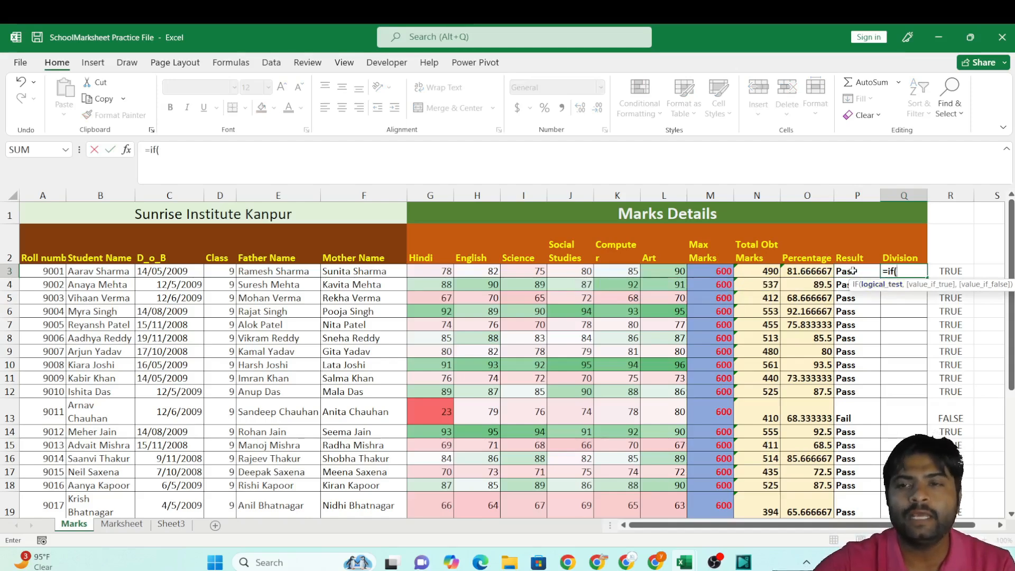
left_click(815, 273)
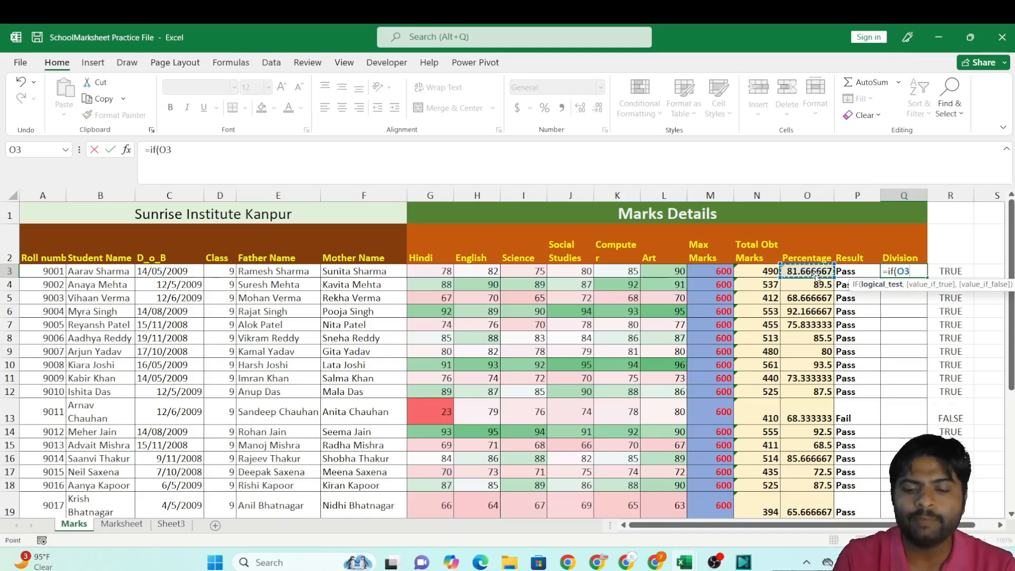
type(">6")
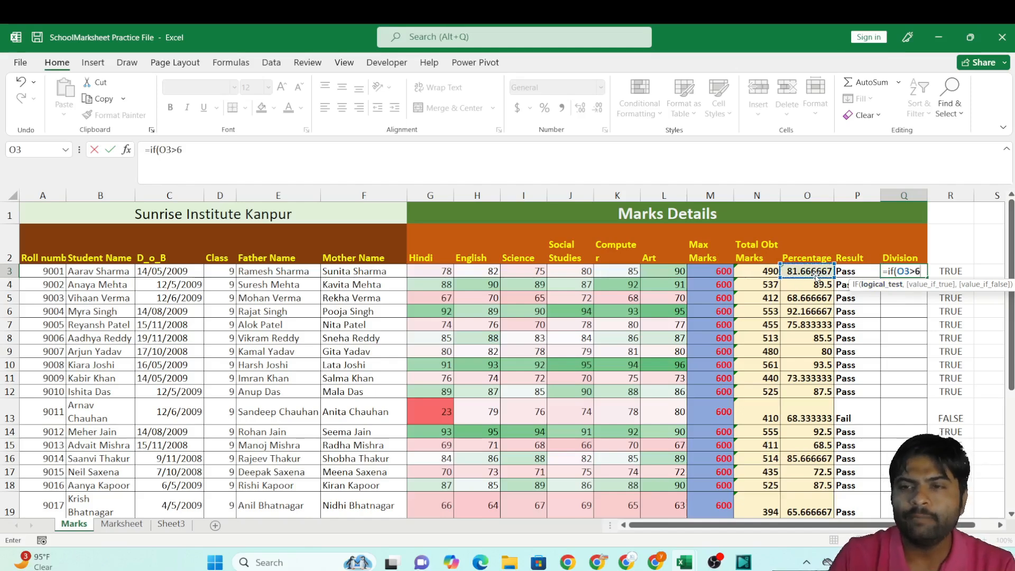
key("BackSpace")
type("=60")
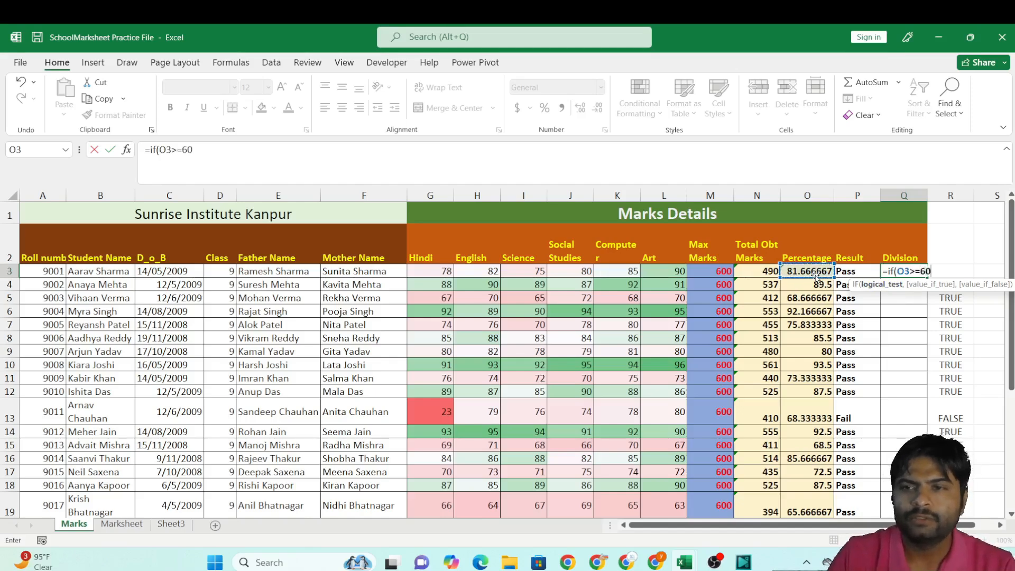
Step: Add "First Division" as the value if true in the Q3 formula
type(",")
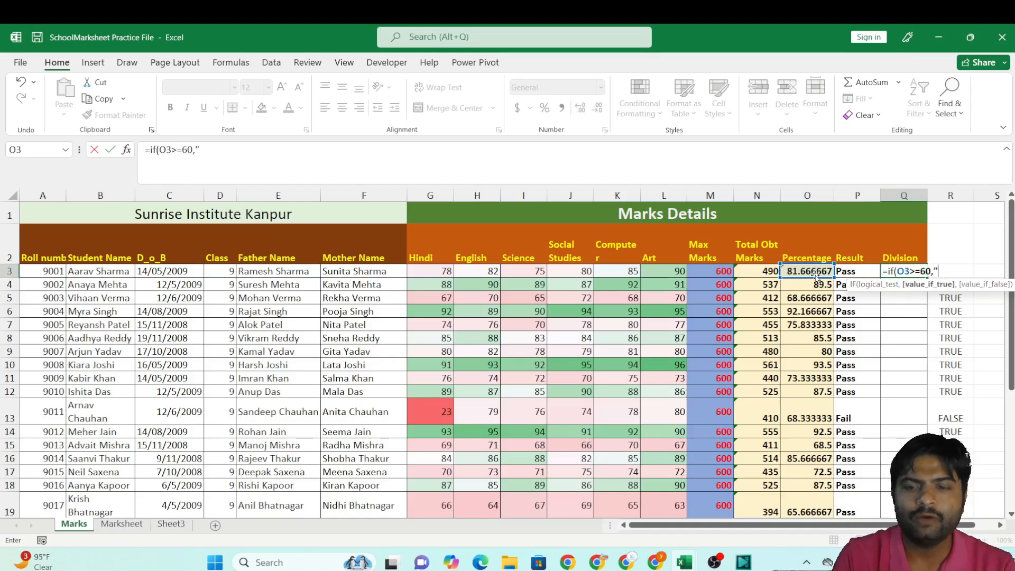
type("First")
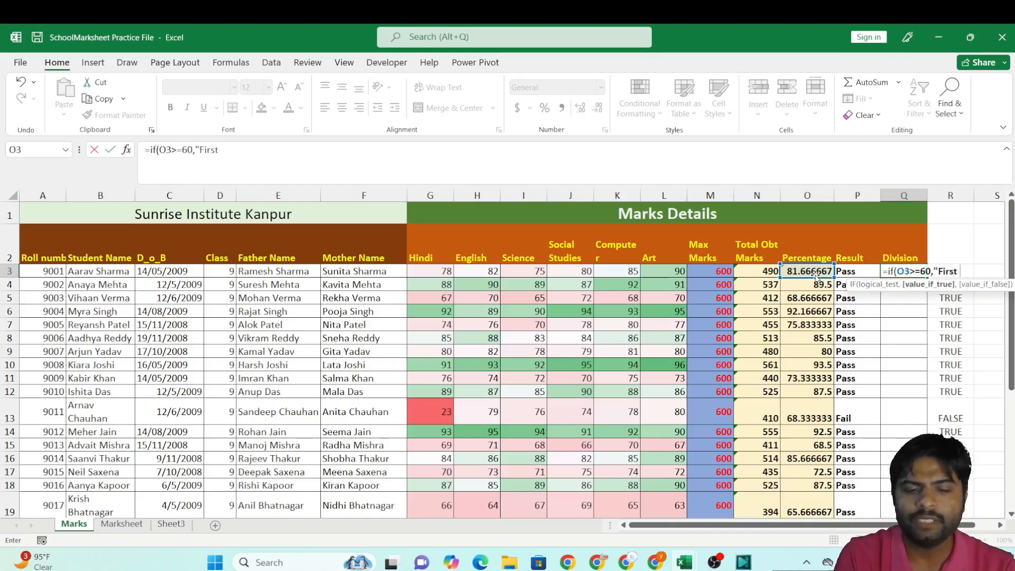
type(" Divisi")
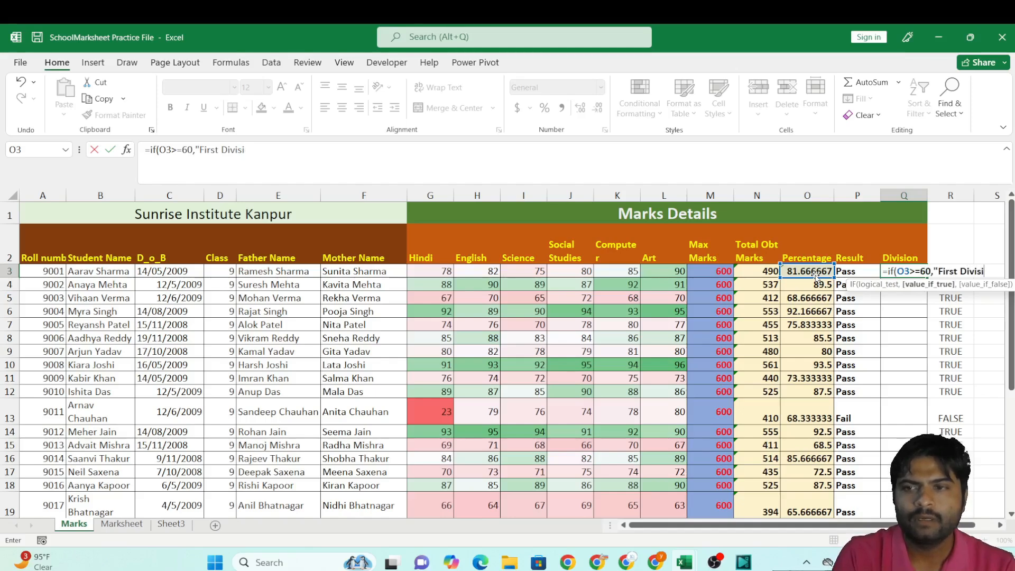
type("on\"")
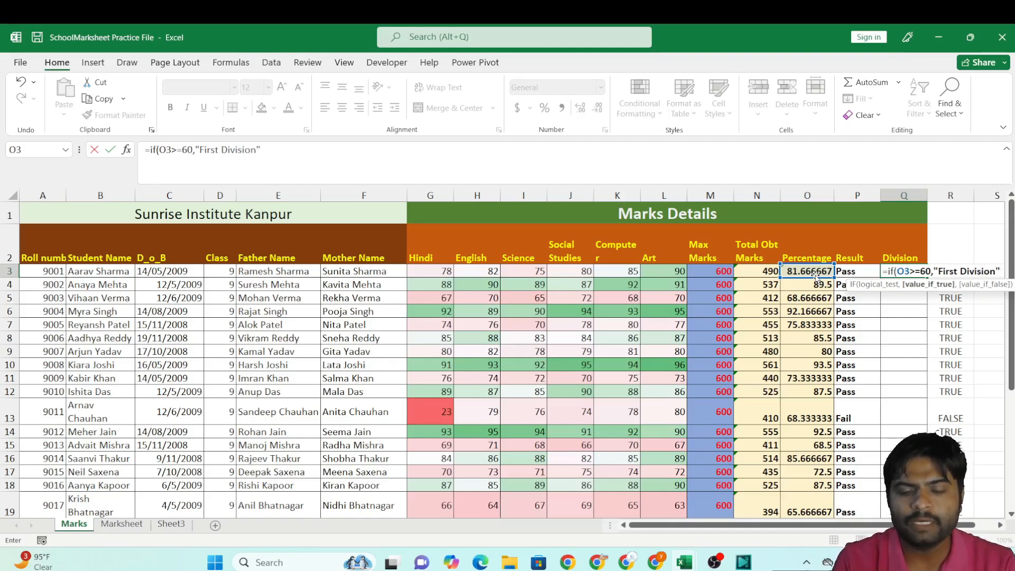
type(",")
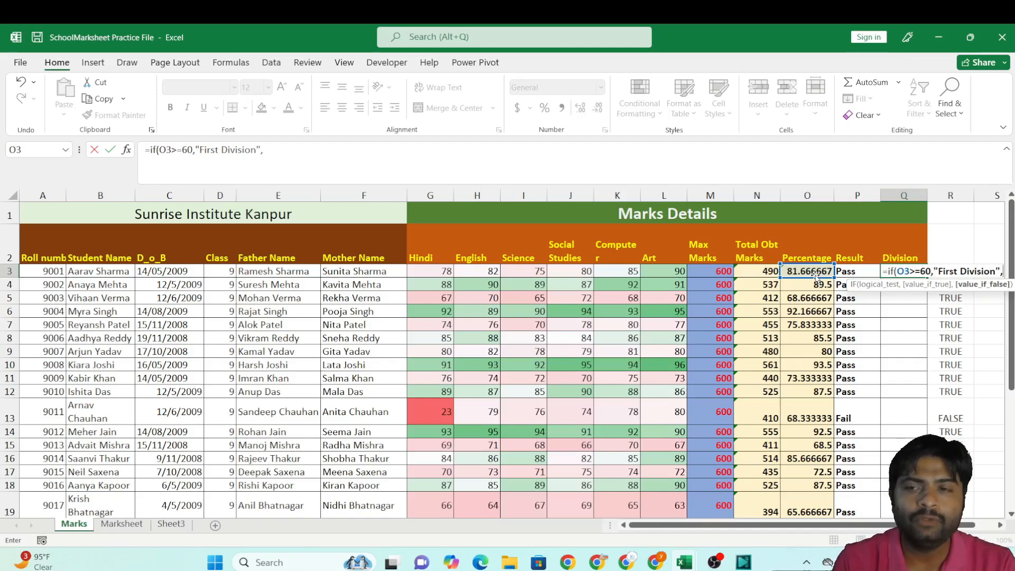
Step: Nest a second IF in the Q3 formula that returns "Second Division" when O3>=45
type("if")
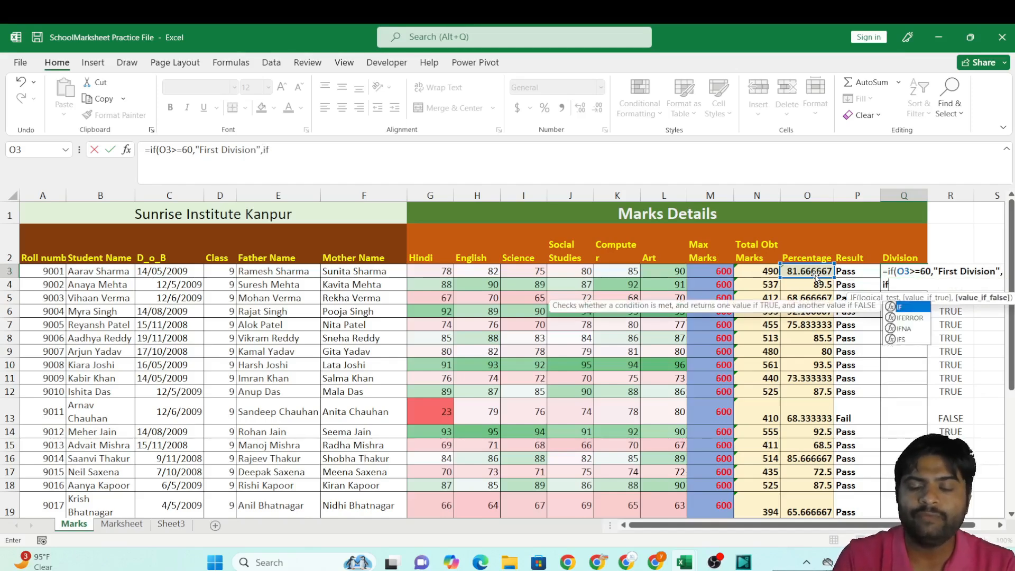
type("(")
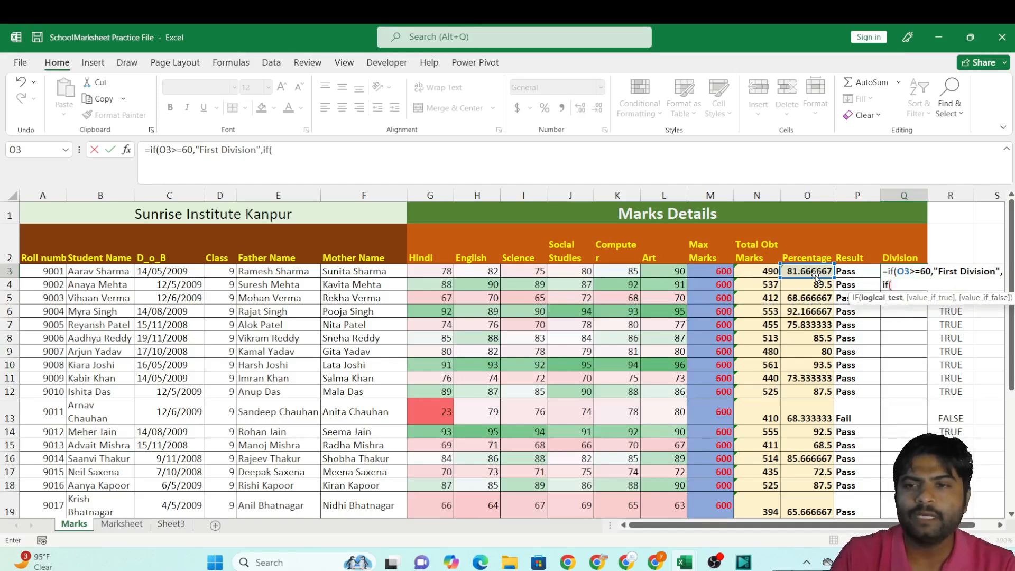
type("o")
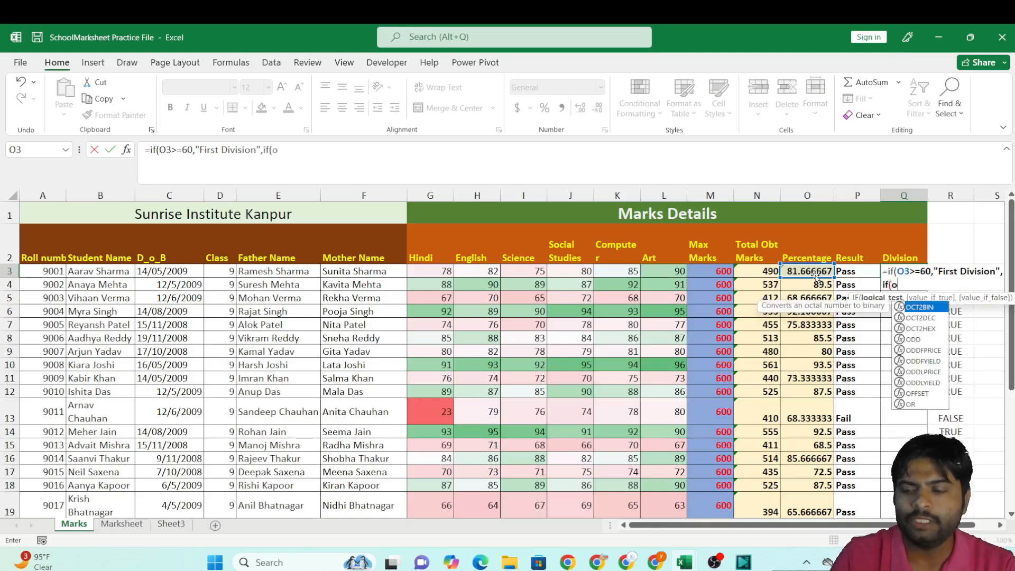
type("3>=")
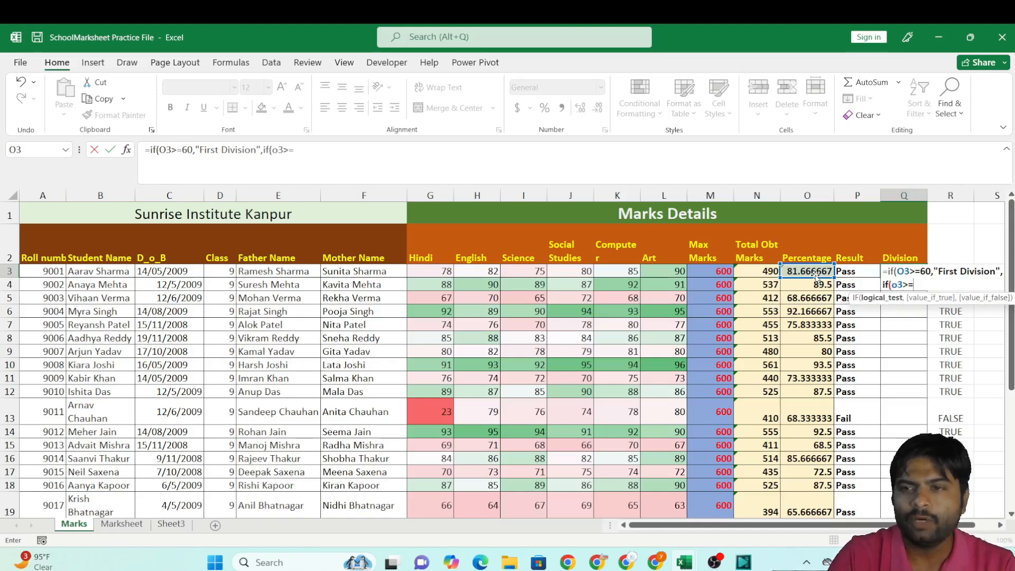
type("45")
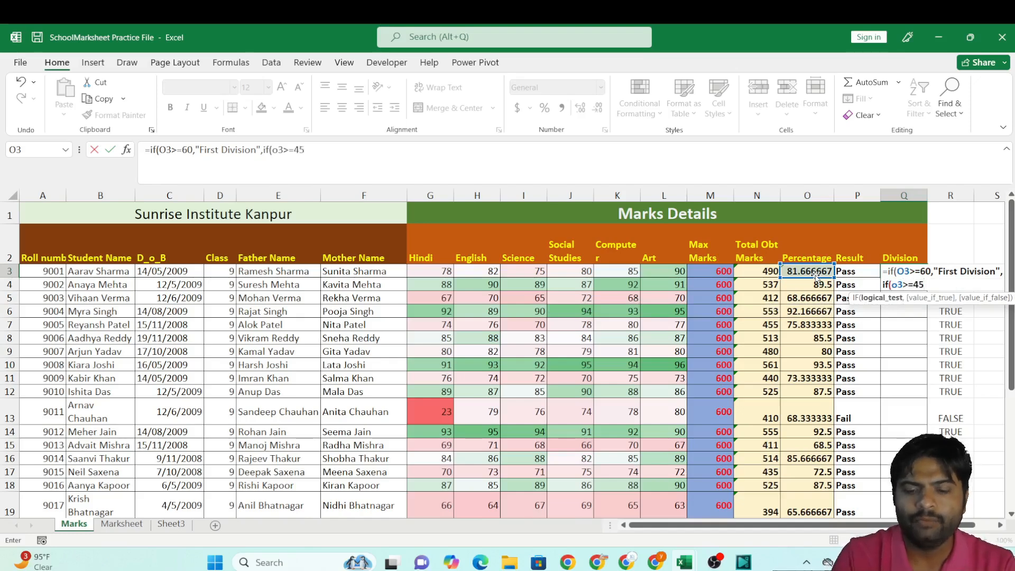
type(",")
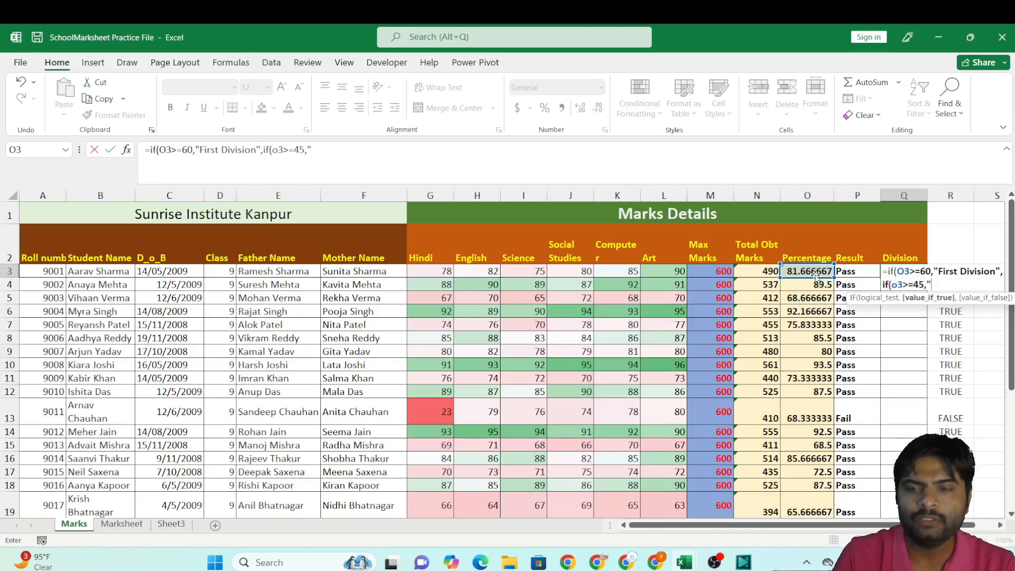
type("\"Second ")
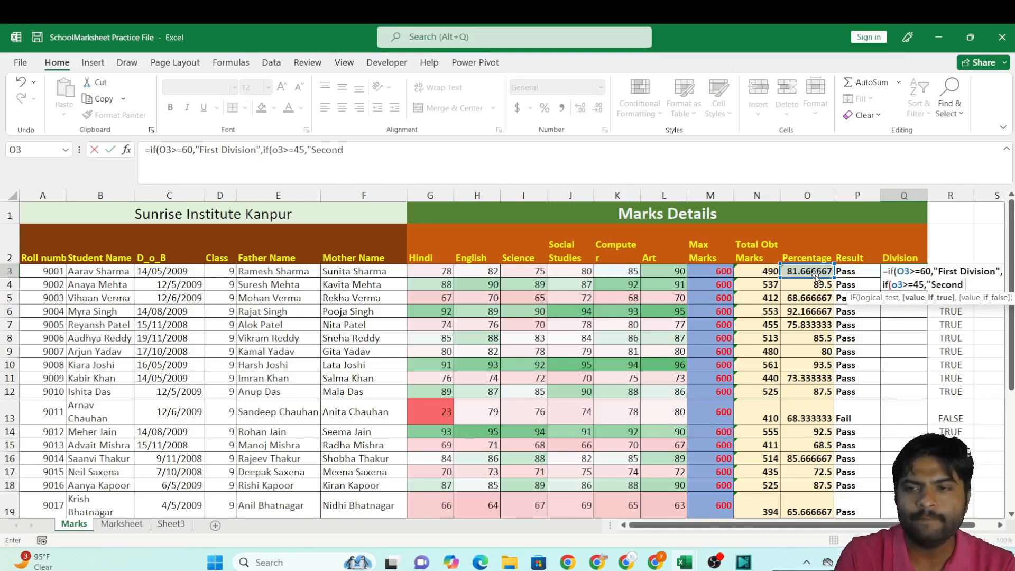
type("Division\"")
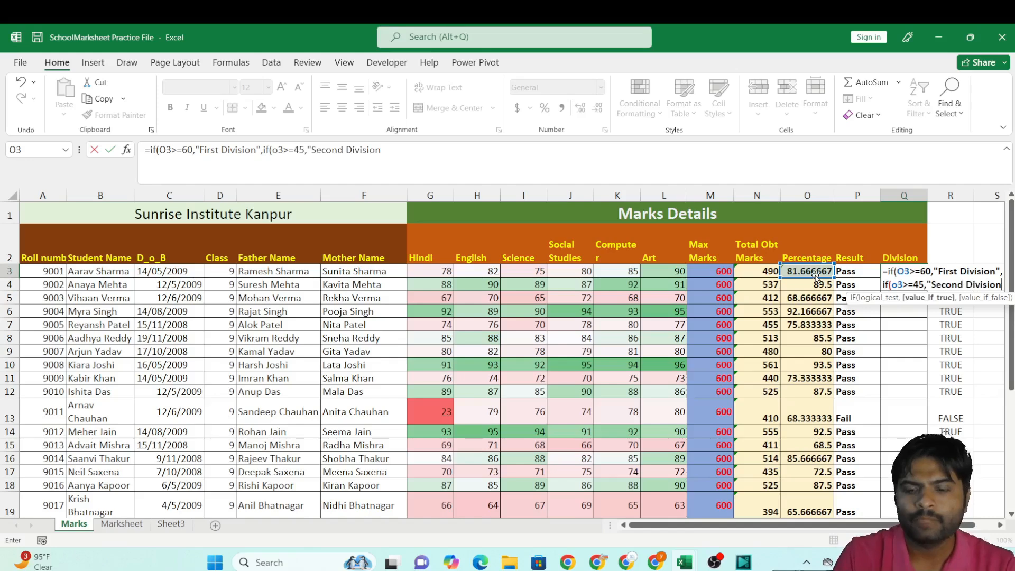
type(",")
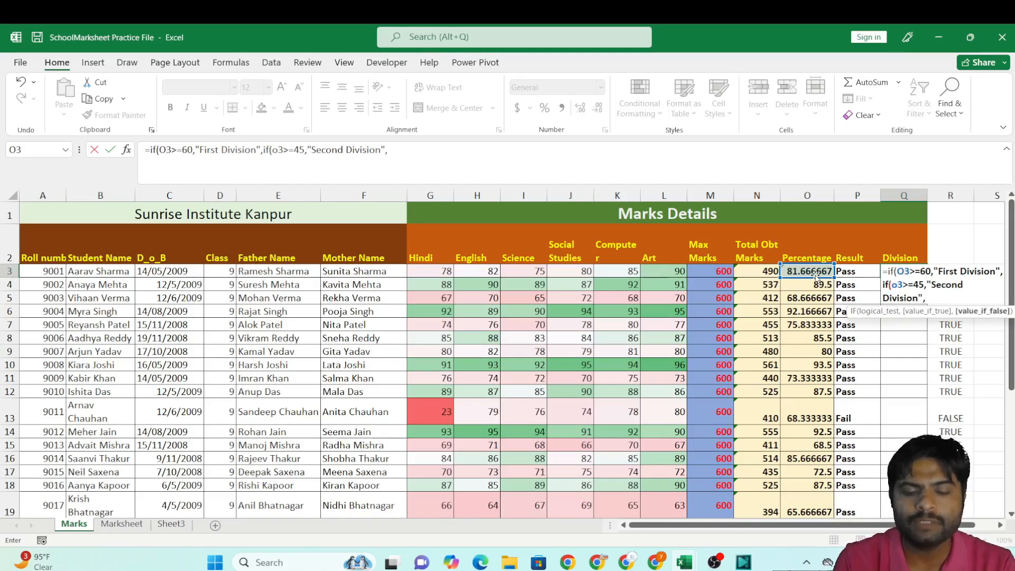
Step: Nest a third IF in the Q3 formula that returns "Third" when O3>=33
type("if")
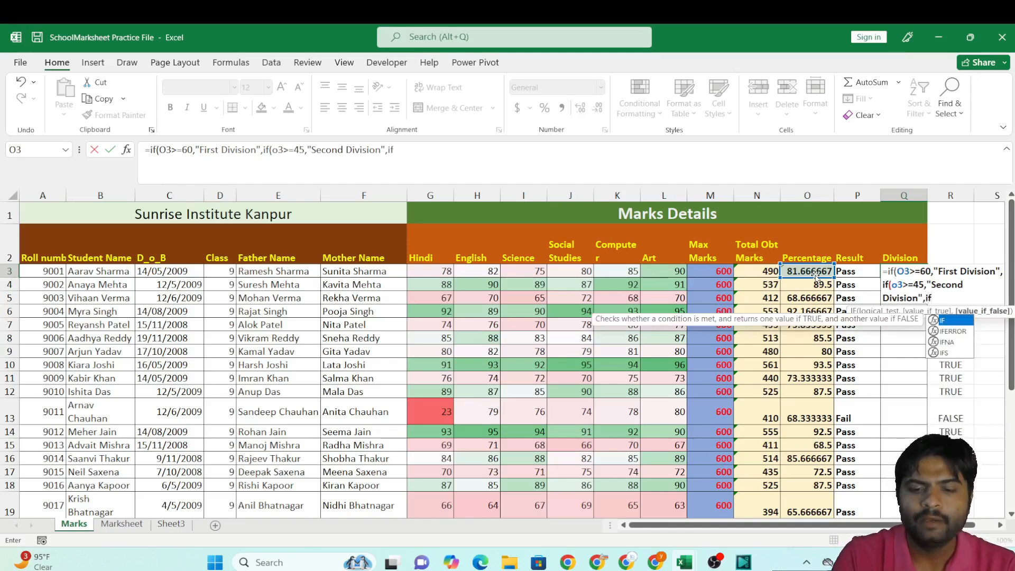
type("(o3")
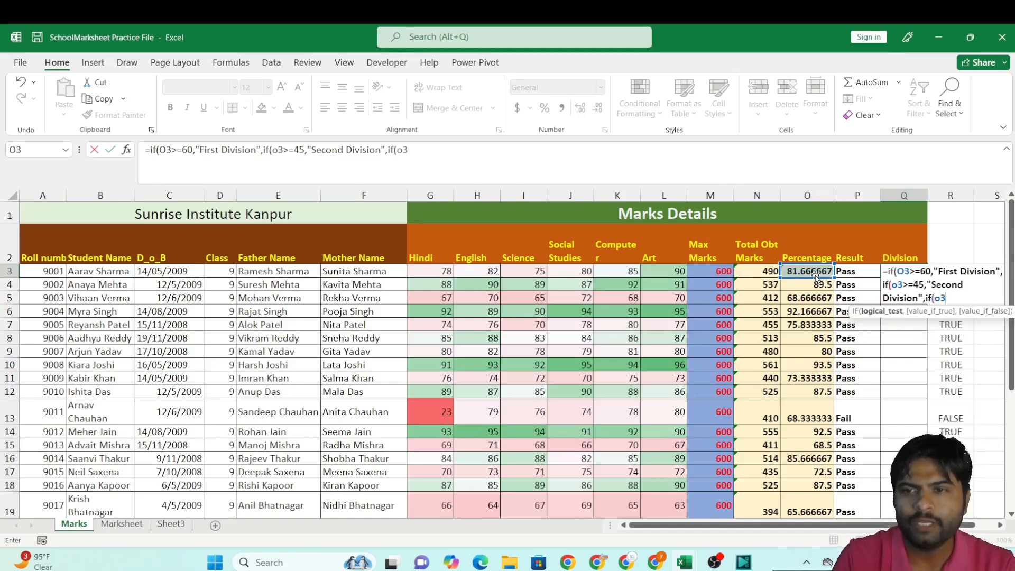
type(">=")
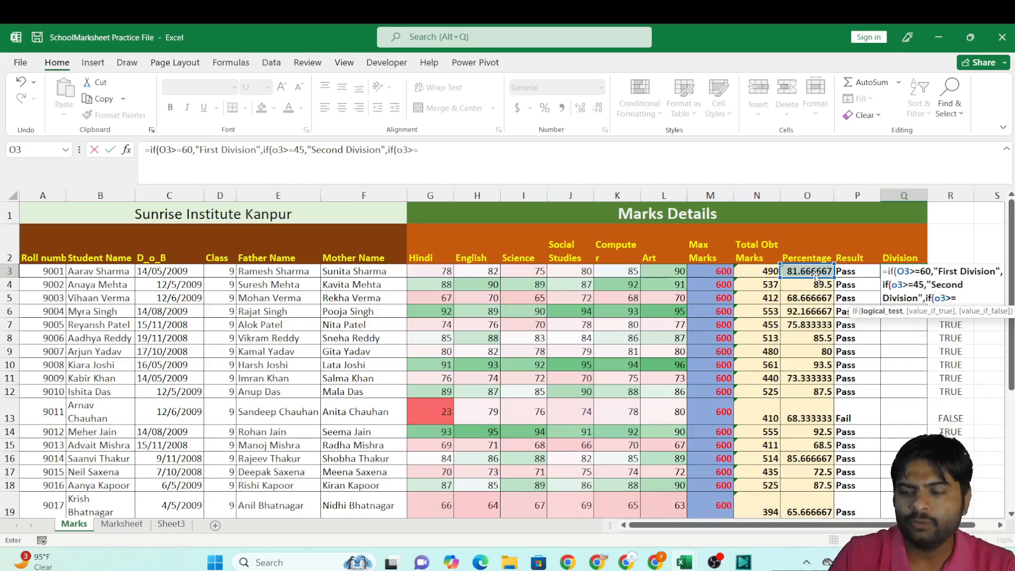
type("33")
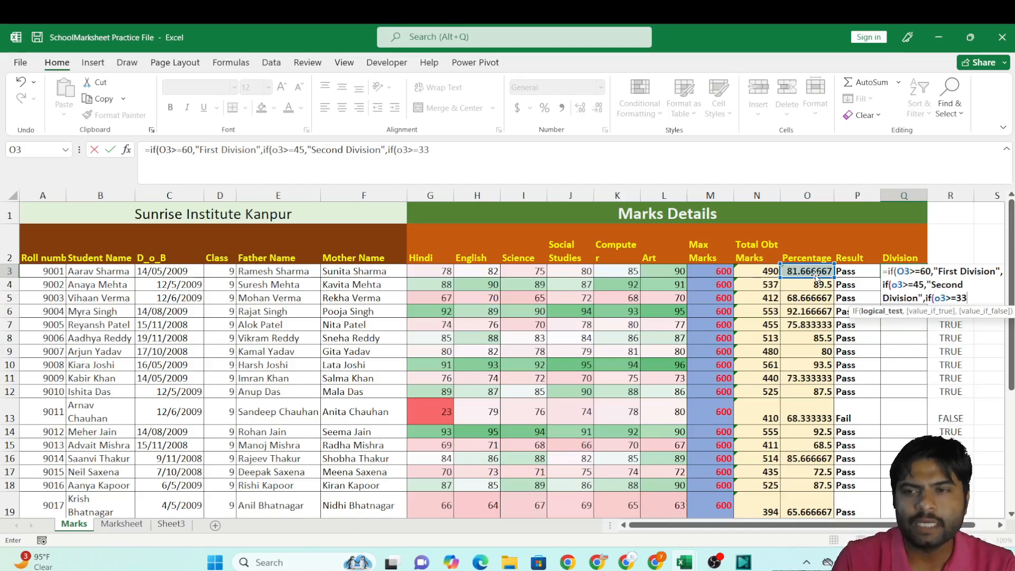
type(",")
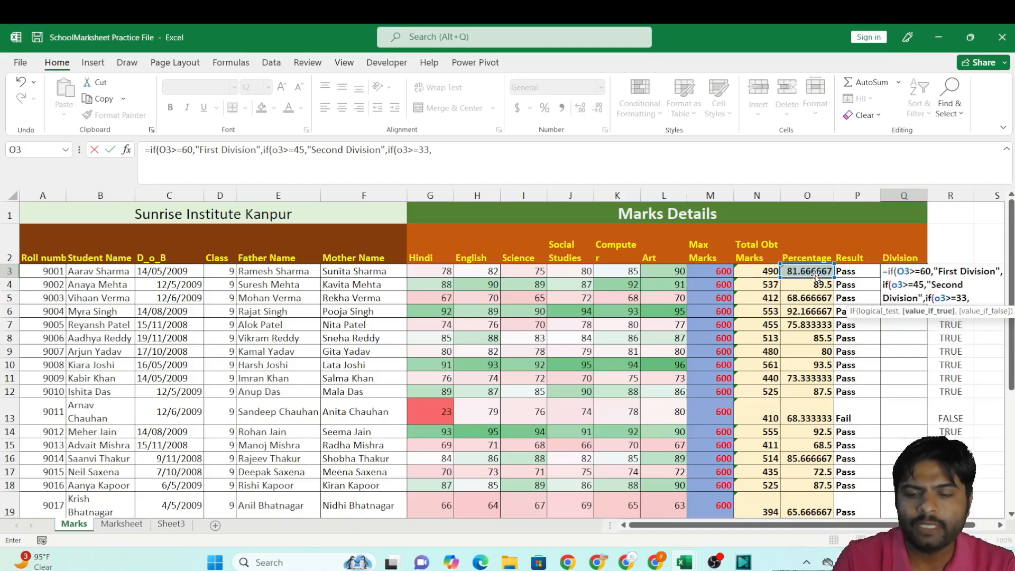
type("\"Third")
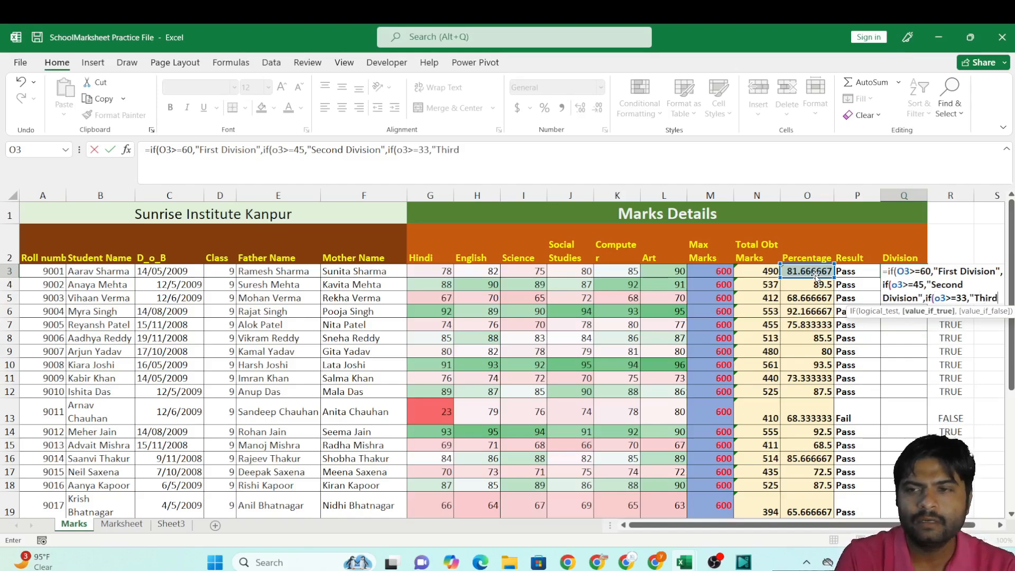
type("\"")
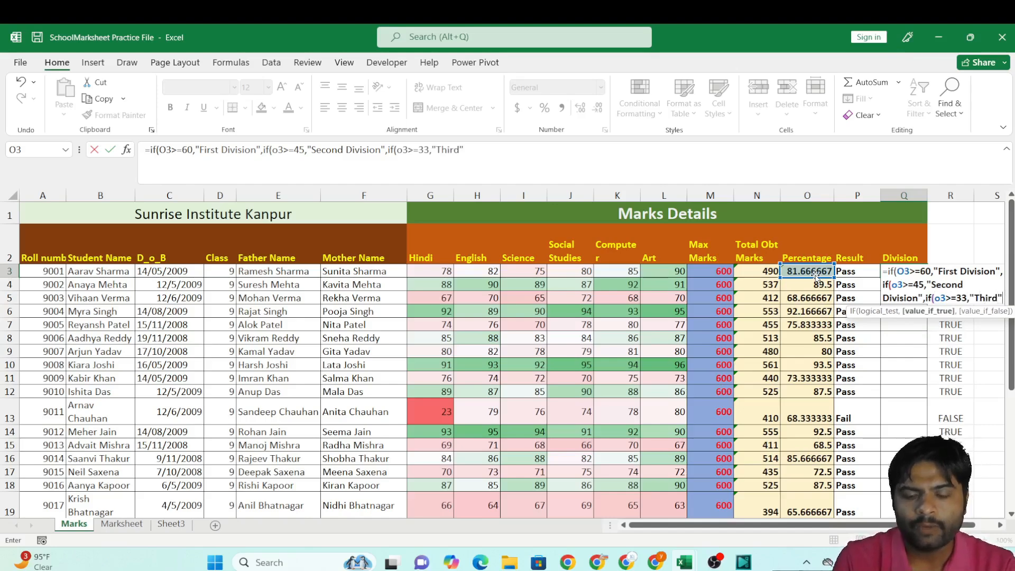
type(",")
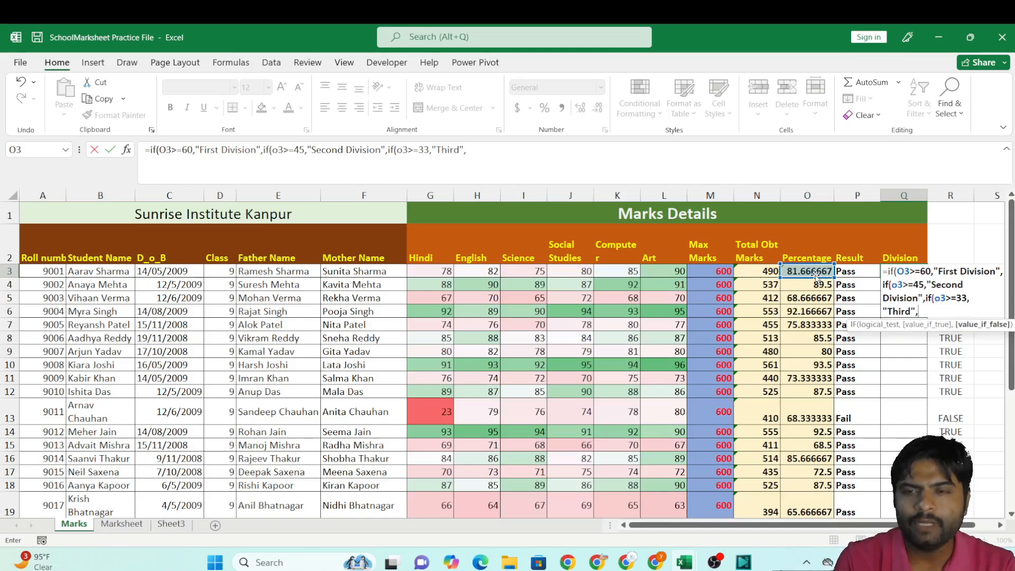
Step: Complete the Q3 formula with "Pass" as the final value if false, and auto-fit the width of the Division column
type("\"")
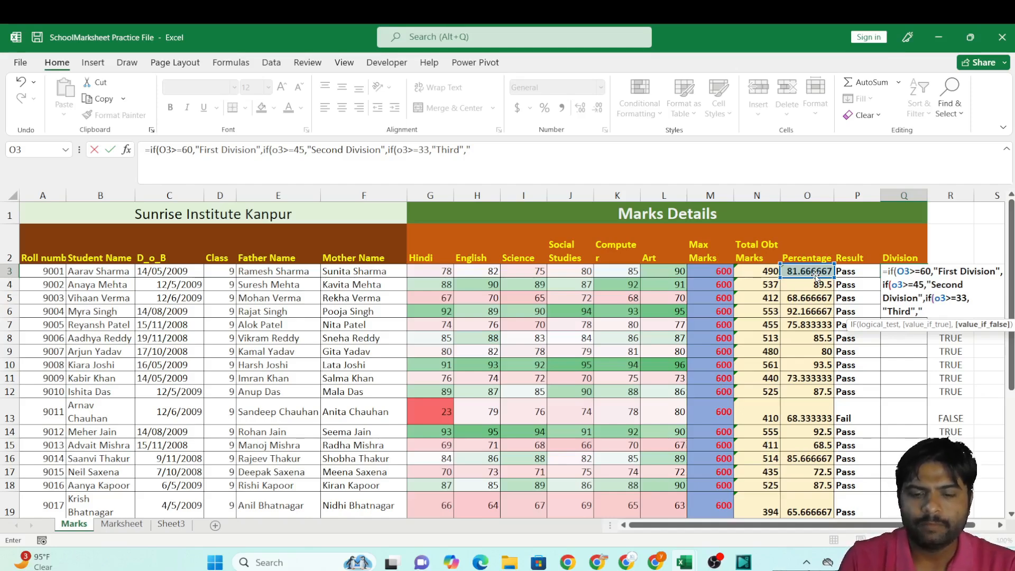
type("Pass")
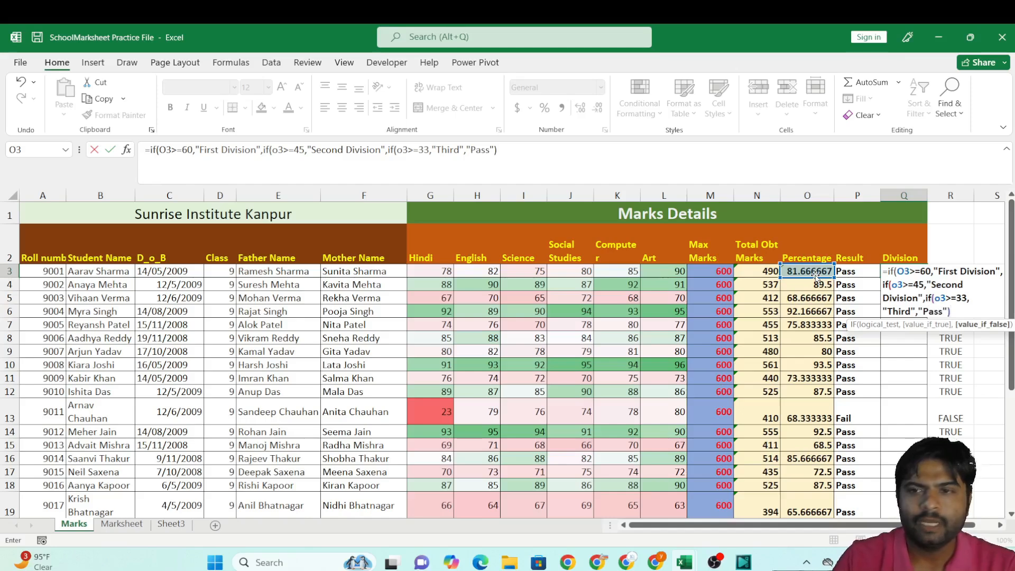
key("Return")
key("Return")
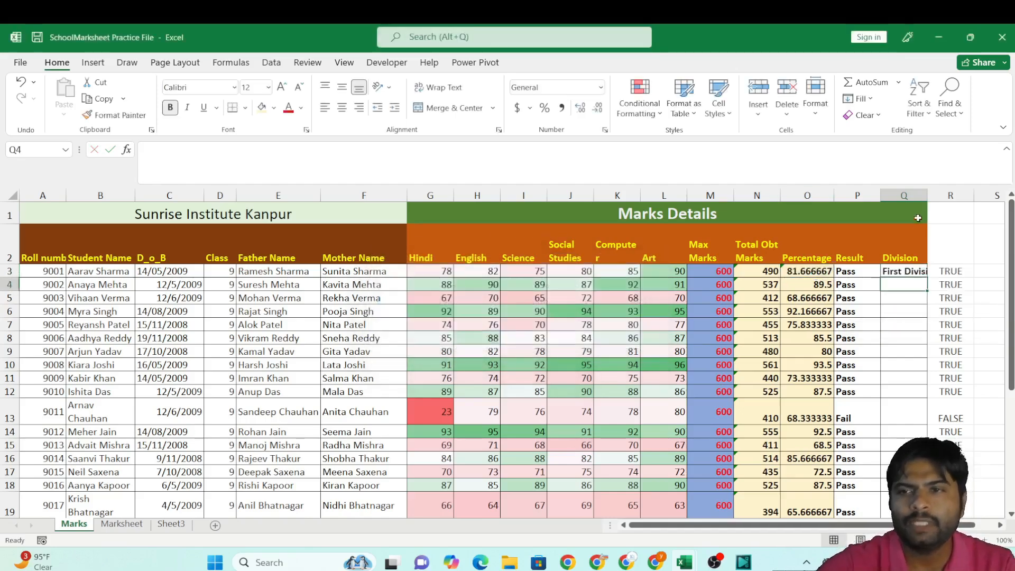
double_click(929, 198)
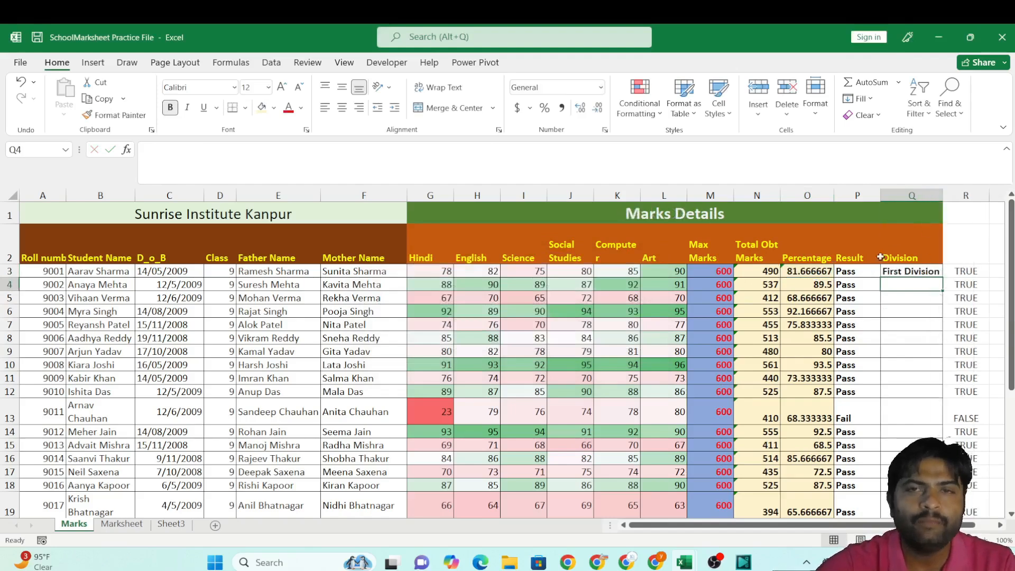
left_click(916, 270)
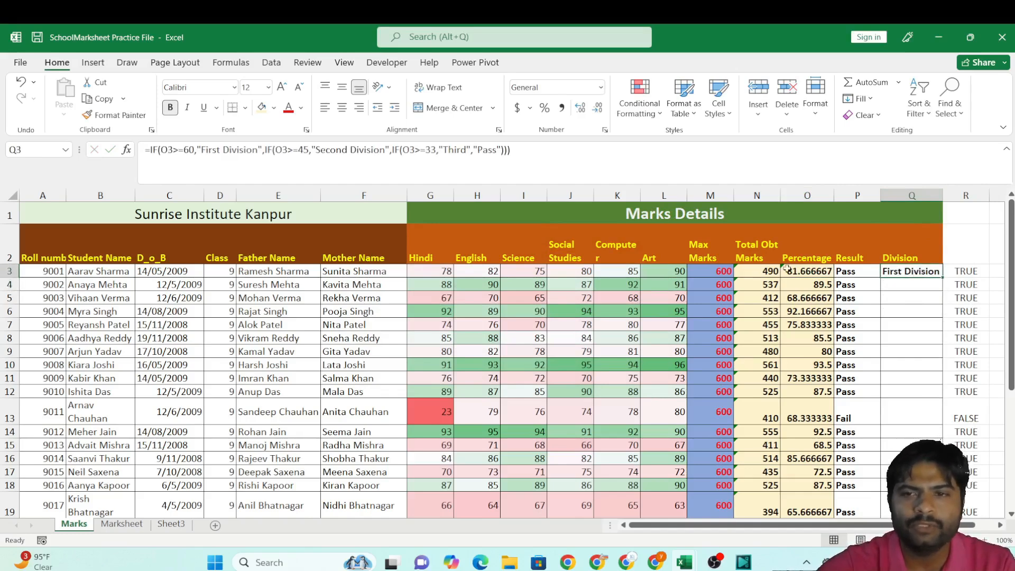
Step: Fill the Q3 Division formula down column Q to the last student row
double_click(942, 277)
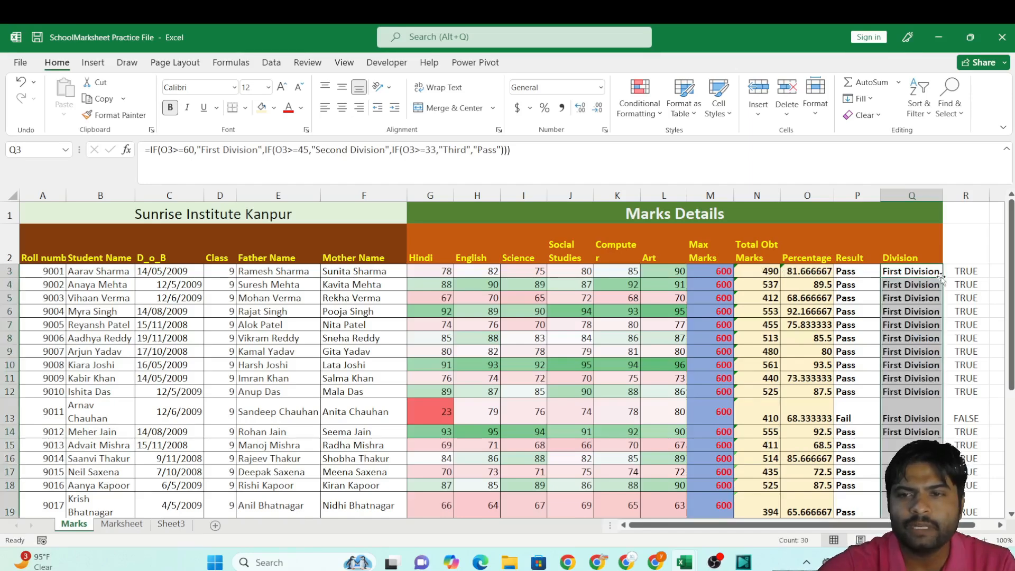
scroll(846, 408, "down", 3)
scroll(845, 409, "down", 1)
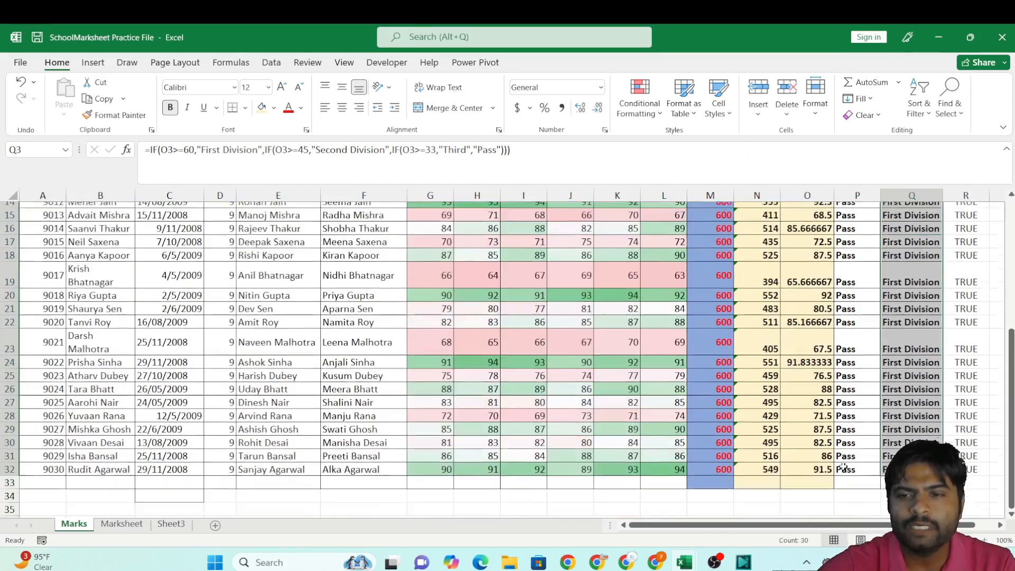
Step: Change the row 13 student's English mark to 32 and Science mark to 45, and check the Division formula in Q13
scroll(479, 339, "up", 4)
left_click(479, 339)
type("3")
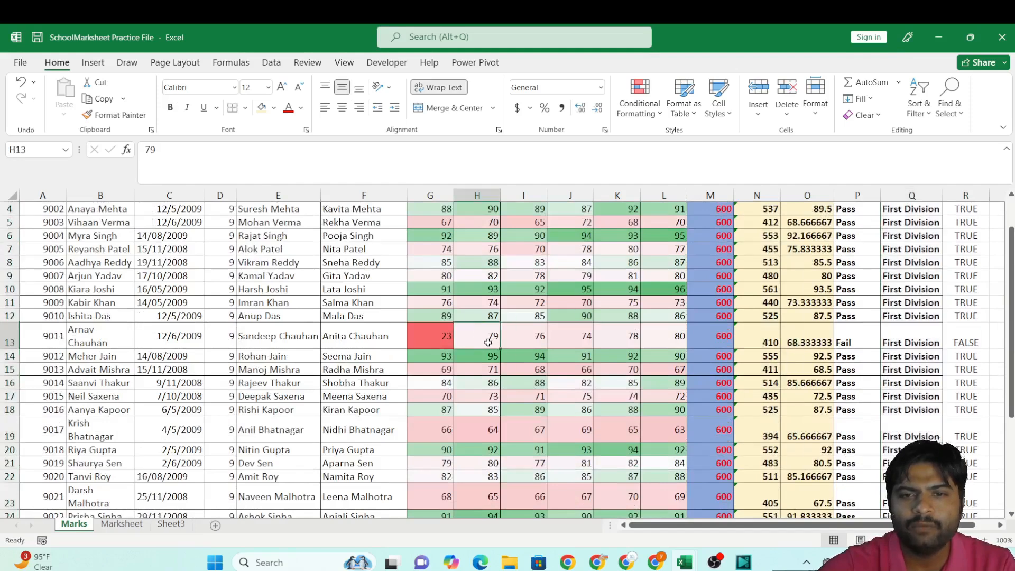
type("2")
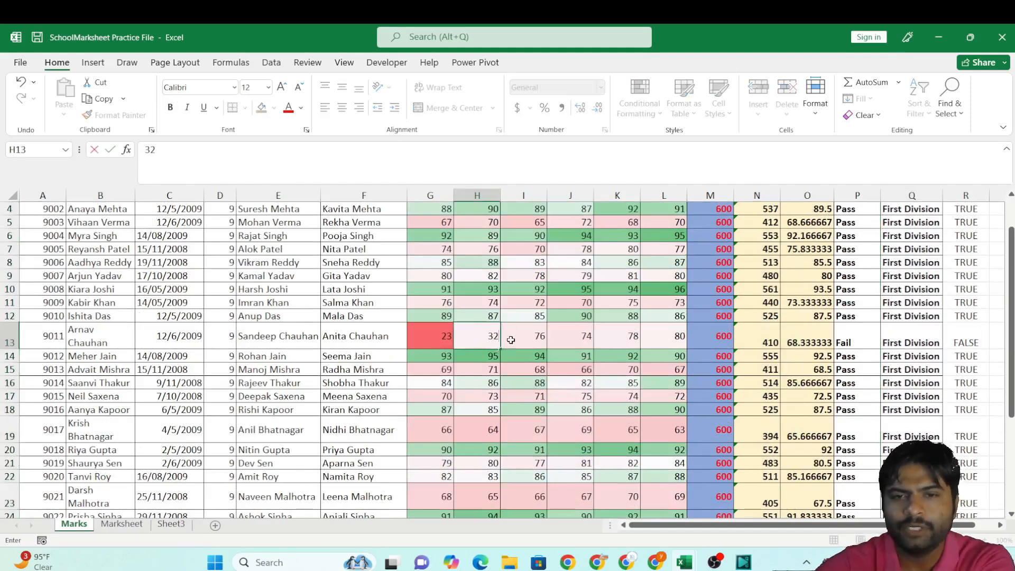
key("Tab")
type("45")
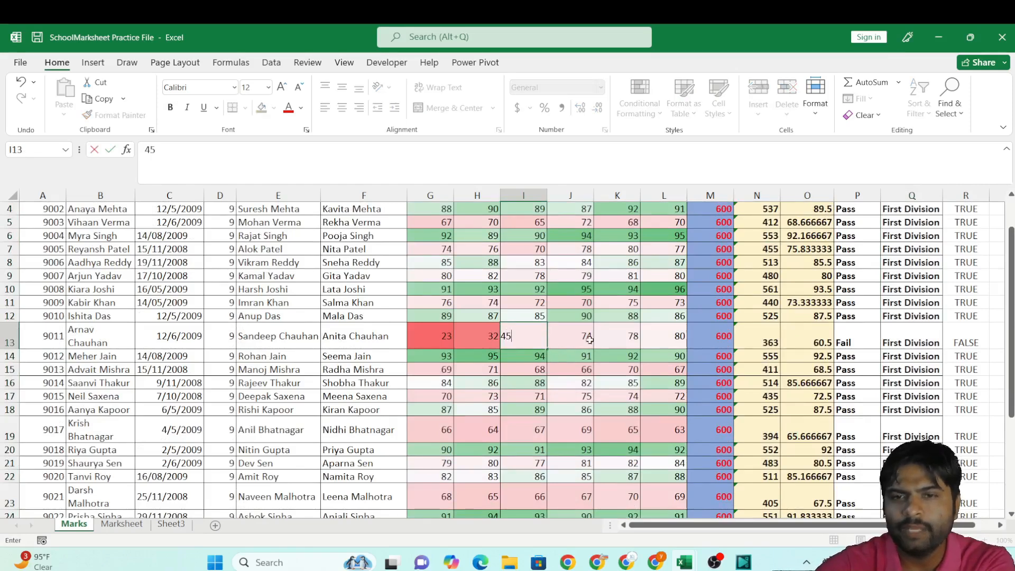
key("Tab")
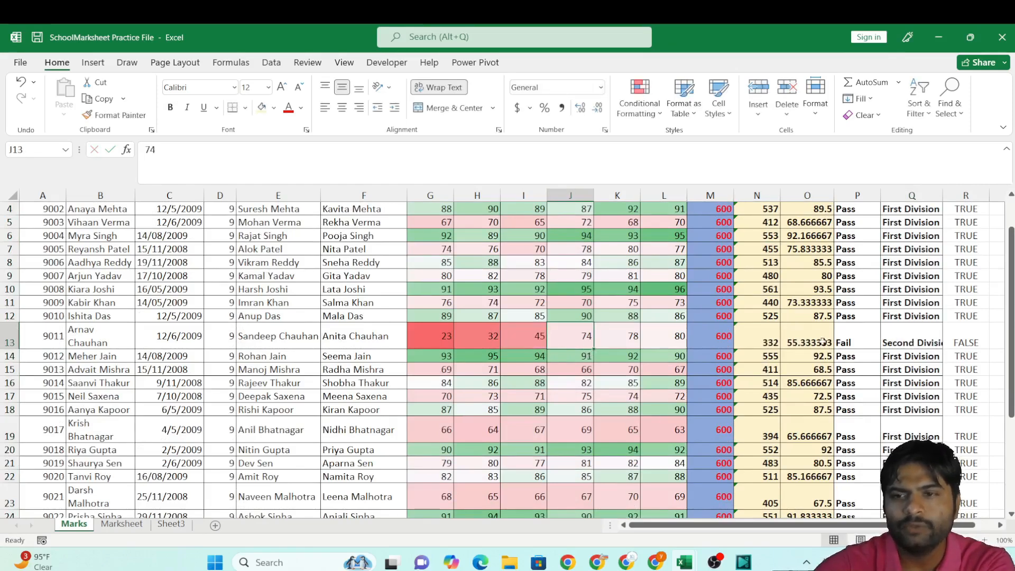
left_click(905, 338)
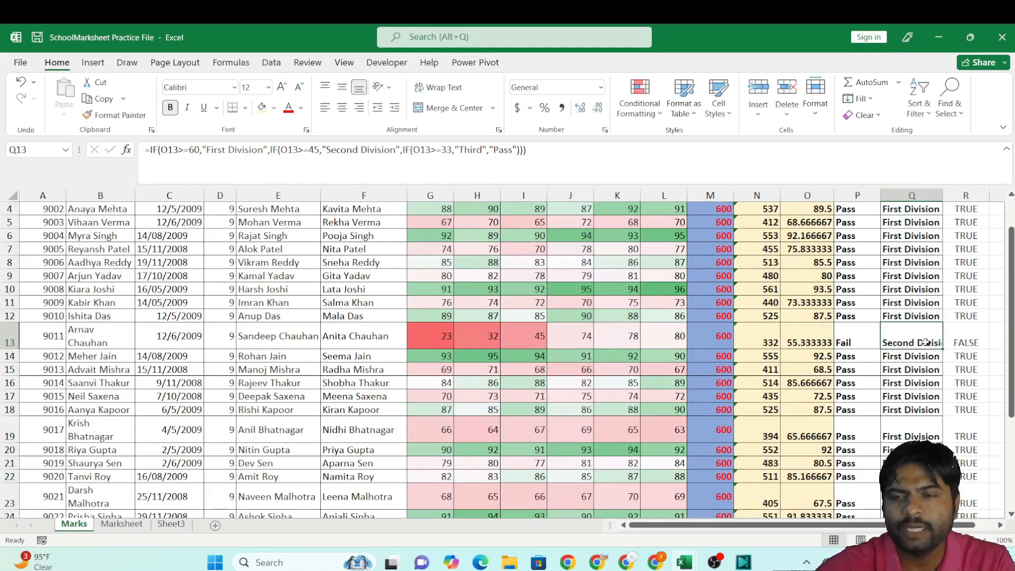
Step: Set the row 13 student's Hindi and English marks to 33, and check the Result and Division cells
left_click(444, 338)
type("33")
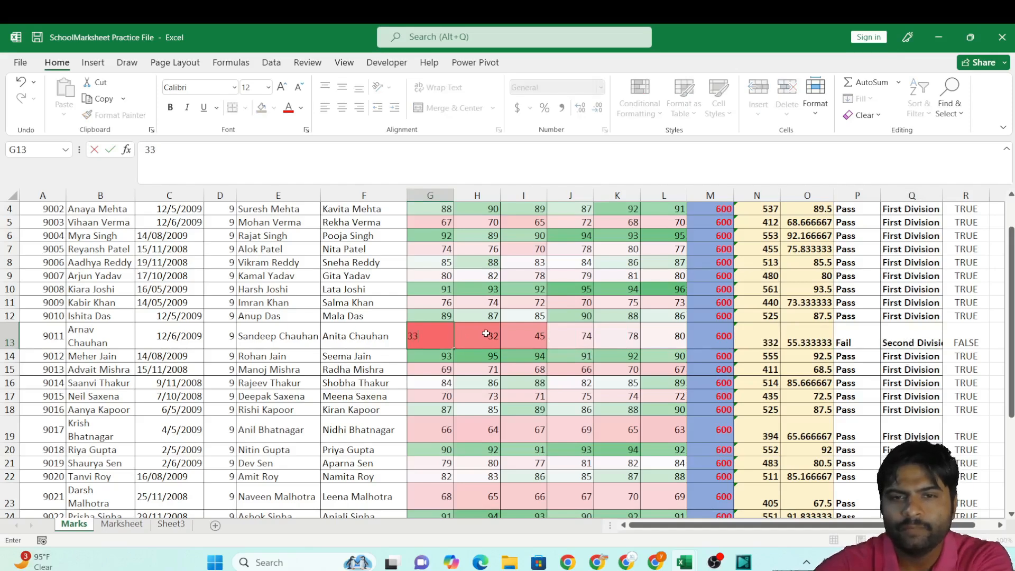
key("Tab")
type("33")
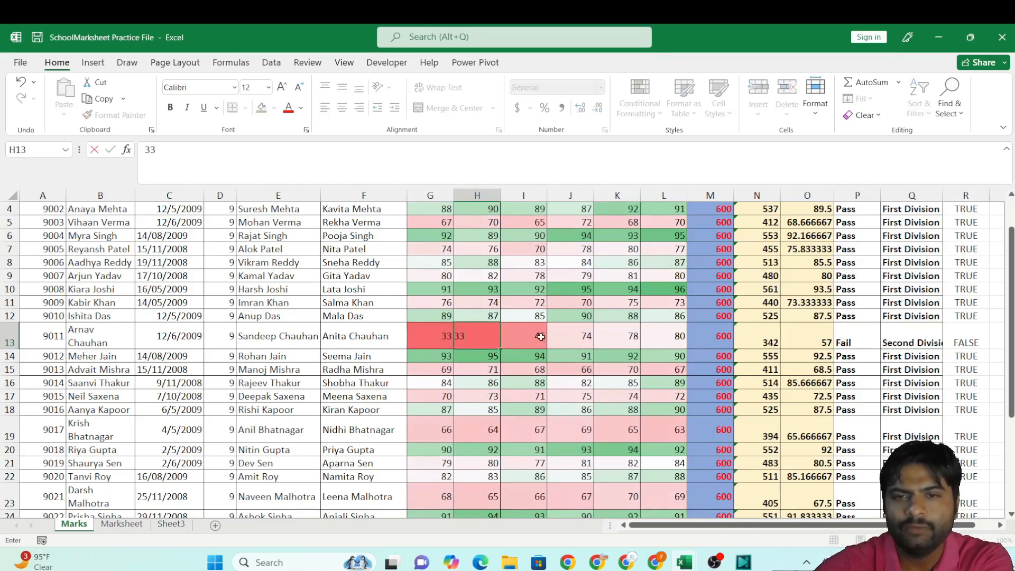
key("Tab")
left_click(861, 345)
left_click(915, 345)
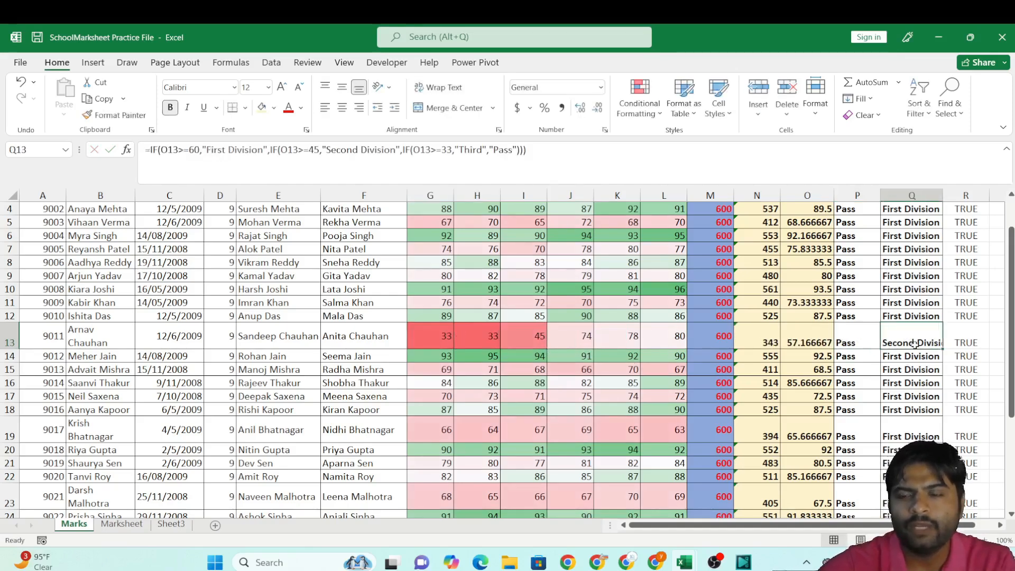
Step: Set the row 17 student's marks to 45 in Hindi, 55 in English and 62 in Science
left_click(447, 396)
type("45")
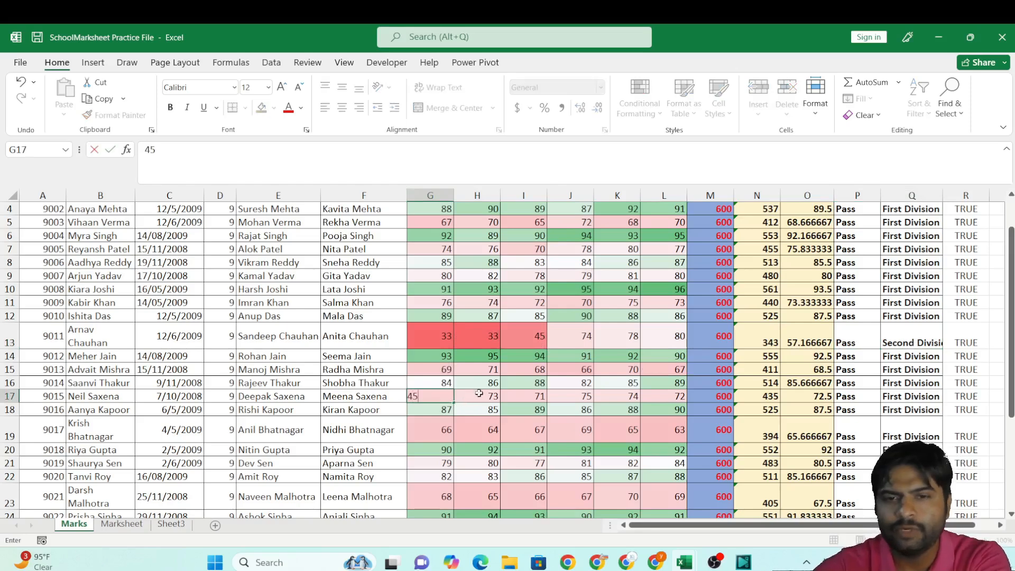
key("Tab")
type("55")
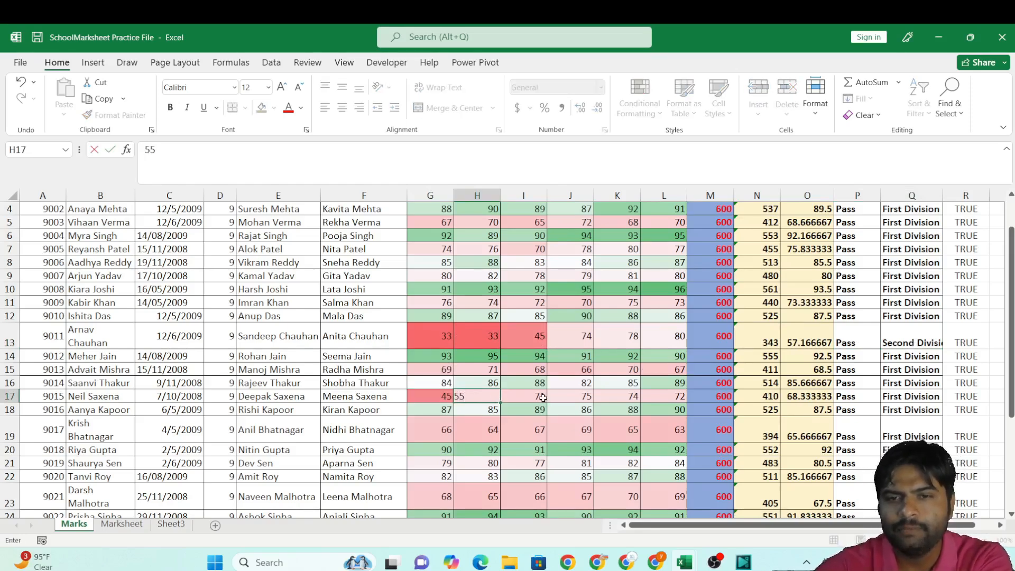
key("Tab")
type("20")
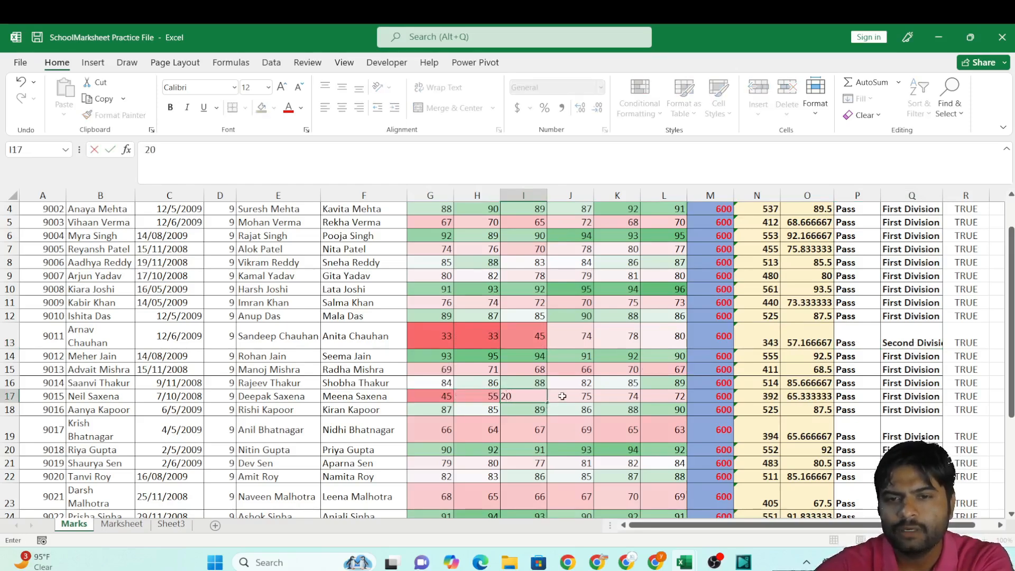
key("BackSpace")
key("BackSpace")
type("62")
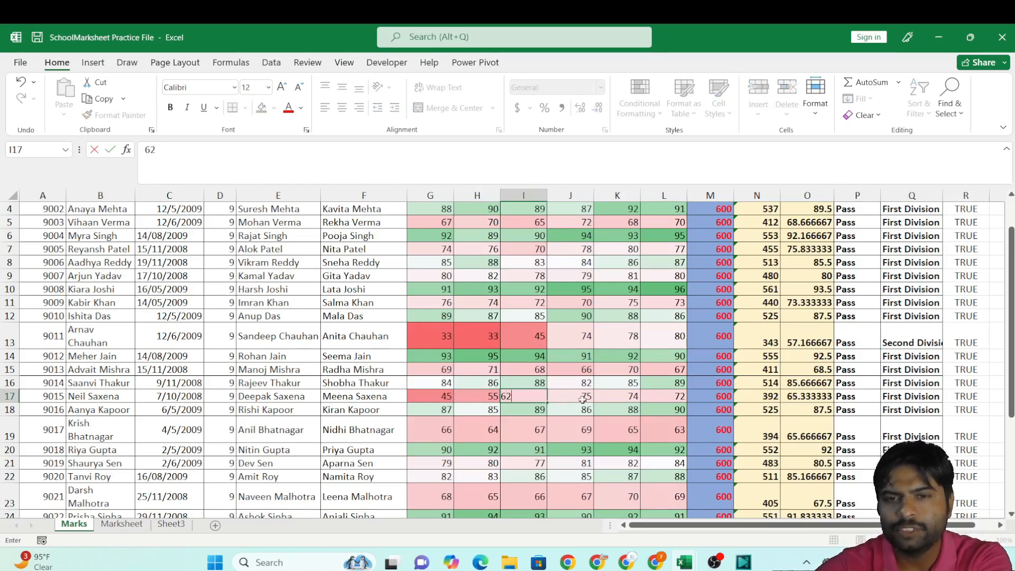
left_click(588, 399)
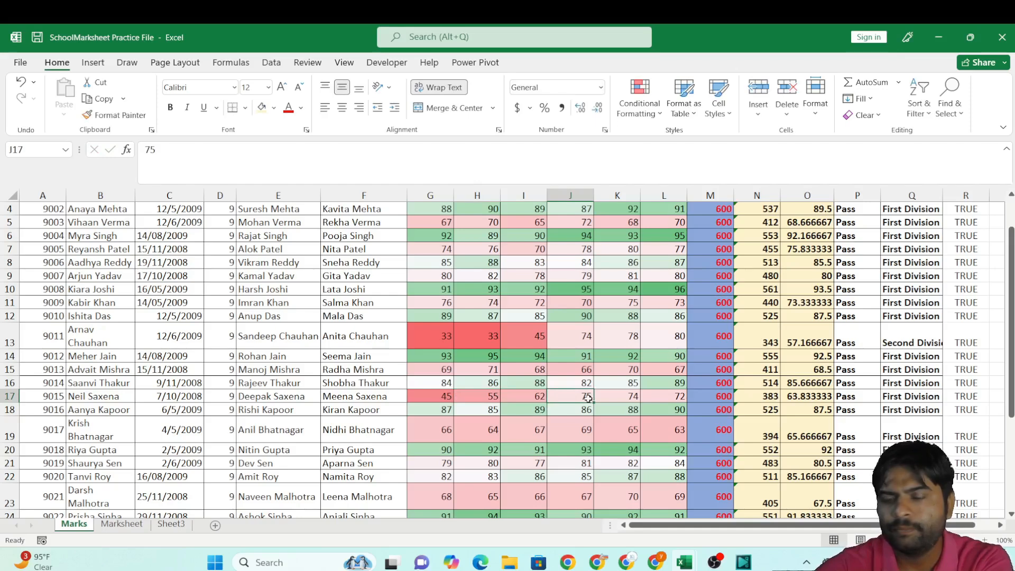
Step: Set the row 17 student's Social Studies mark to 45 and check the Division formula in Q17
double_click(588, 398)
key("BackSpace")
key("BackSpace")
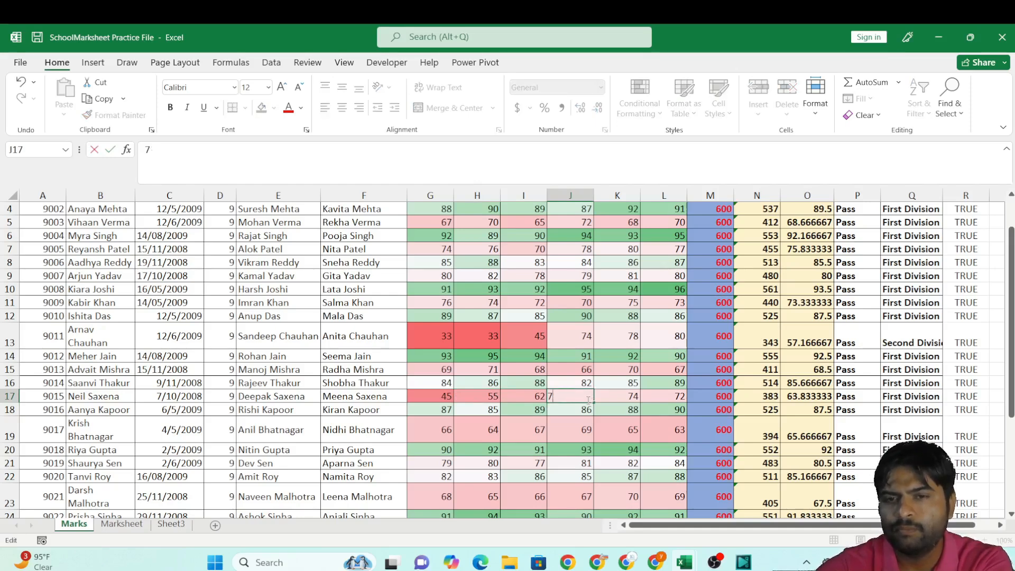
type("45")
key("Return")
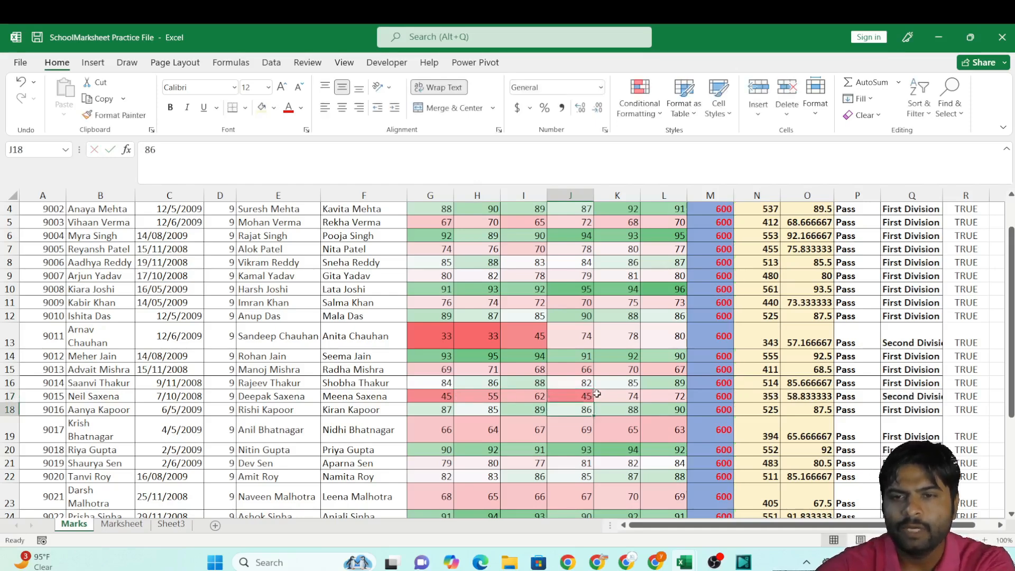
left_click(924, 400)
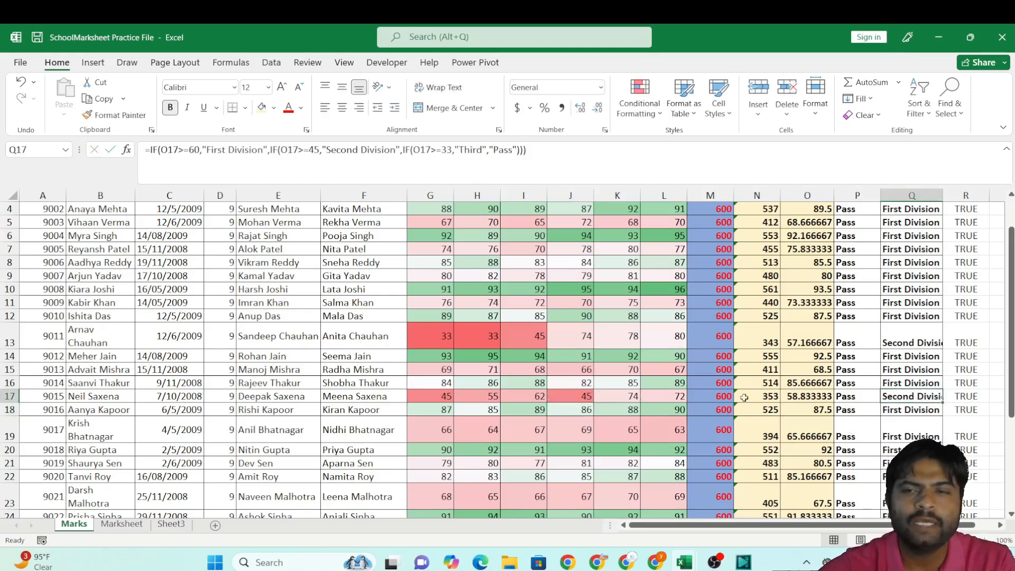
Step: Switch to the empty Marksheet sheet and select cell A2
scroll(310, 220, "up", 1)
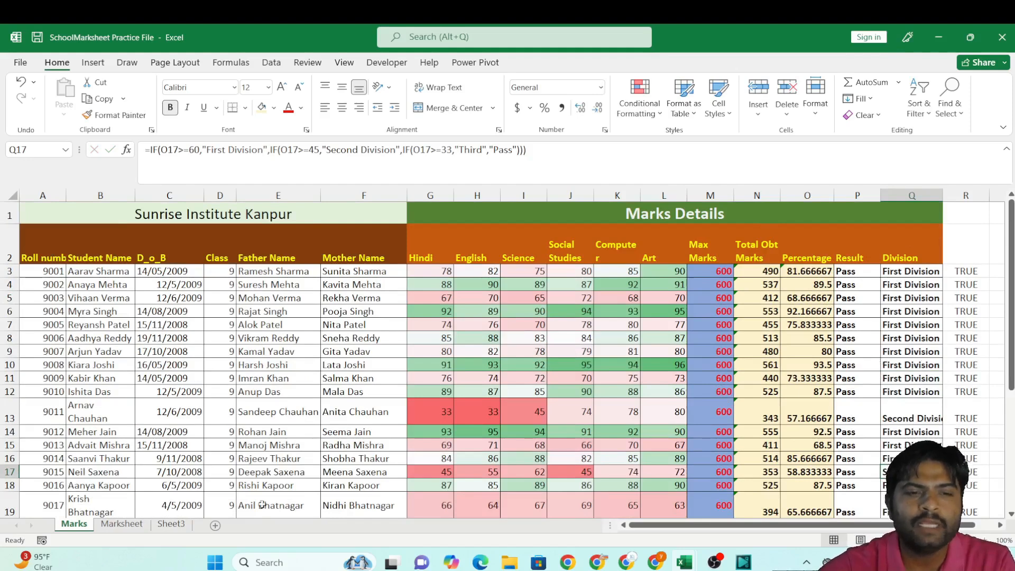
left_click(127, 525)
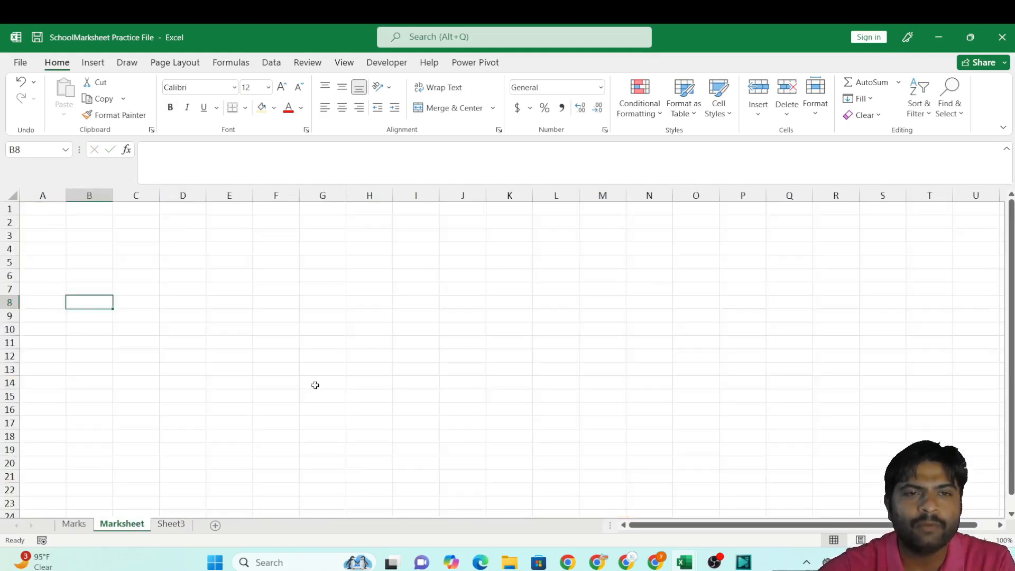
left_click(52, 222)
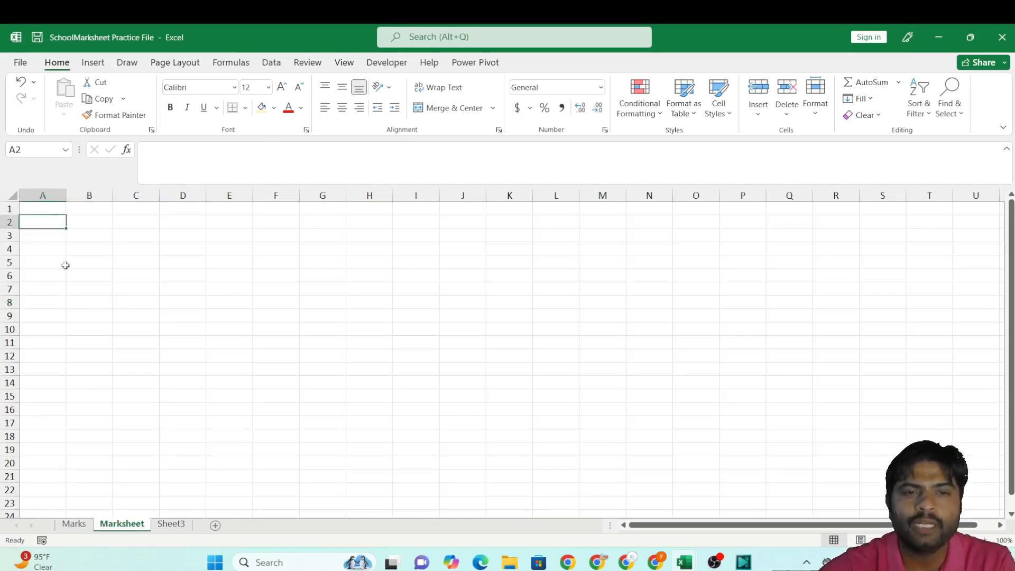